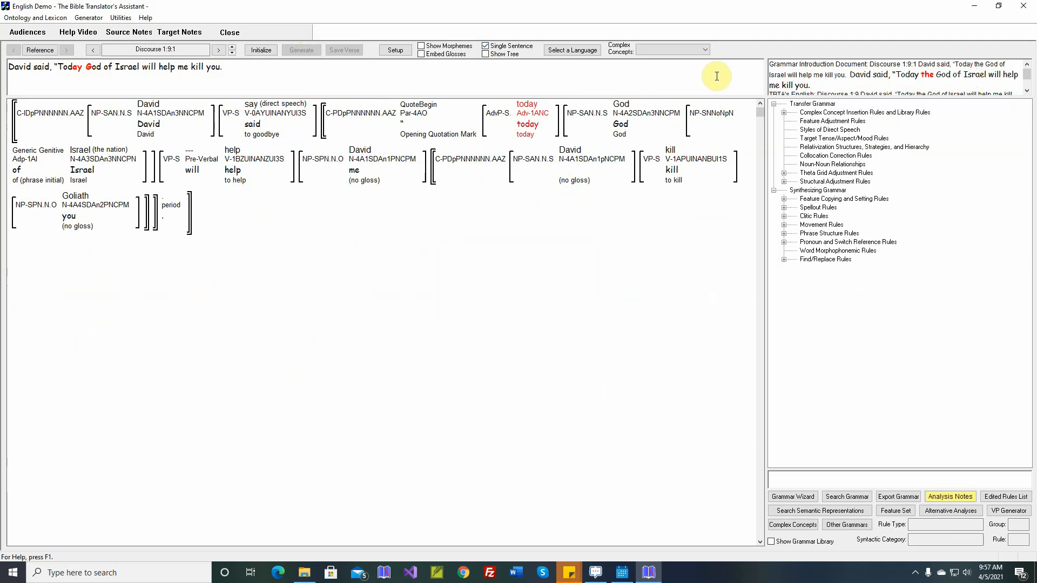
# Review the features and rule history of the noun God, and open the generic noun spellout rule Build all NPs.
pyautogui.moveTo(640, 116)
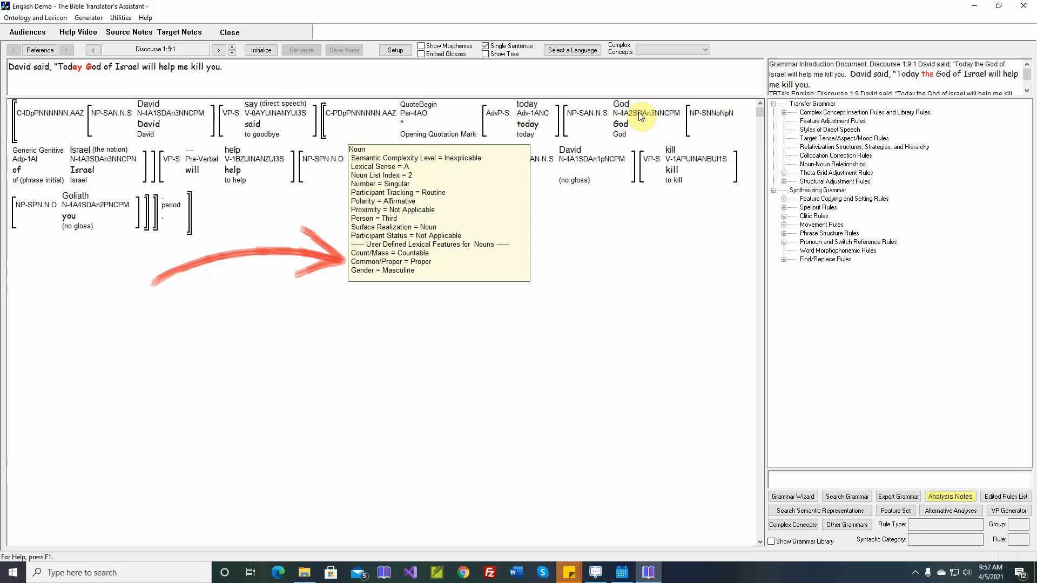
pyautogui.moveTo(711, 114)
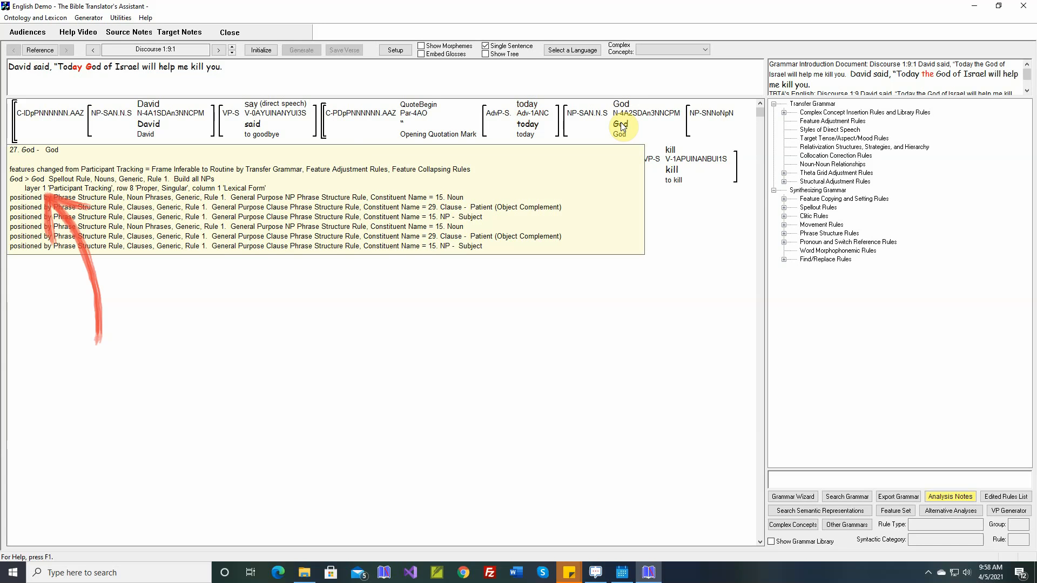
pyautogui.click(784, 207)
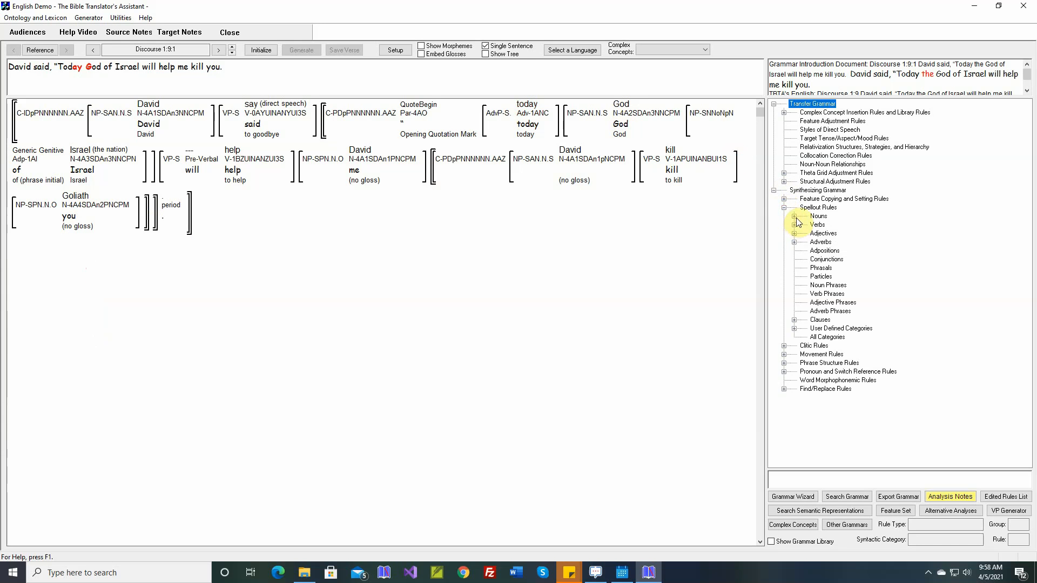
pyautogui.click(794, 216)
pyautogui.click(806, 225)
pyautogui.doubleClick(857, 233)
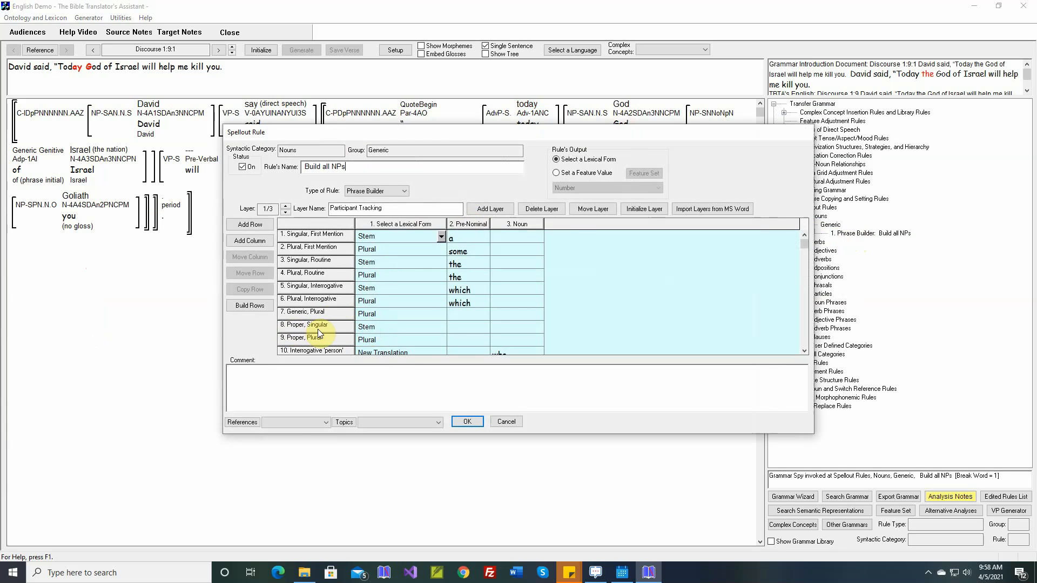
# Add a row named "Proper, Singular, Modified by a Norman Genitive" to the Participant Tracking layer.
pyautogui.click(254, 226)
pyautogui.write('Proper, Singula')
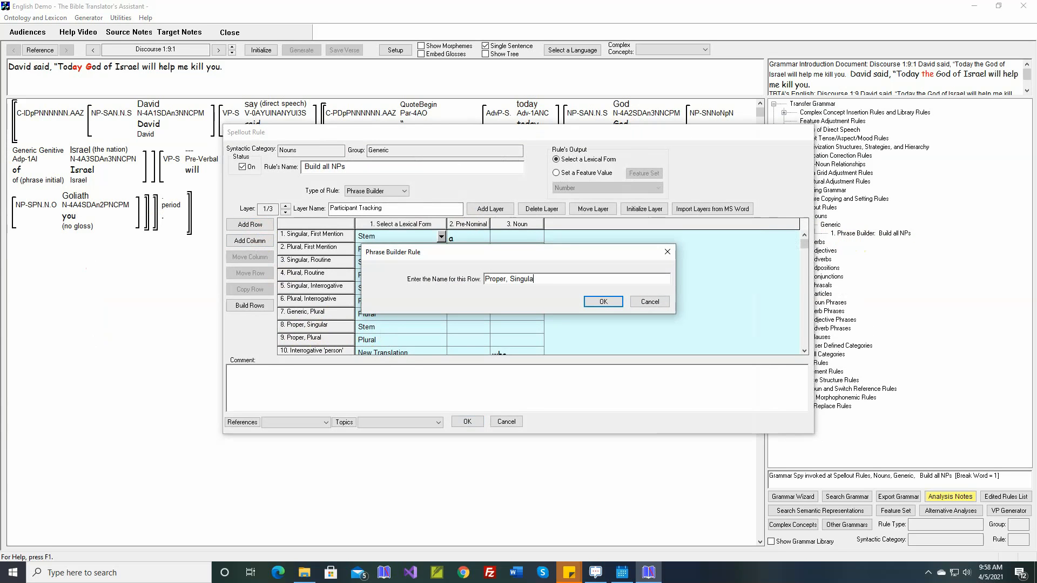
pyautogui.write('r, Modified by a Nor')
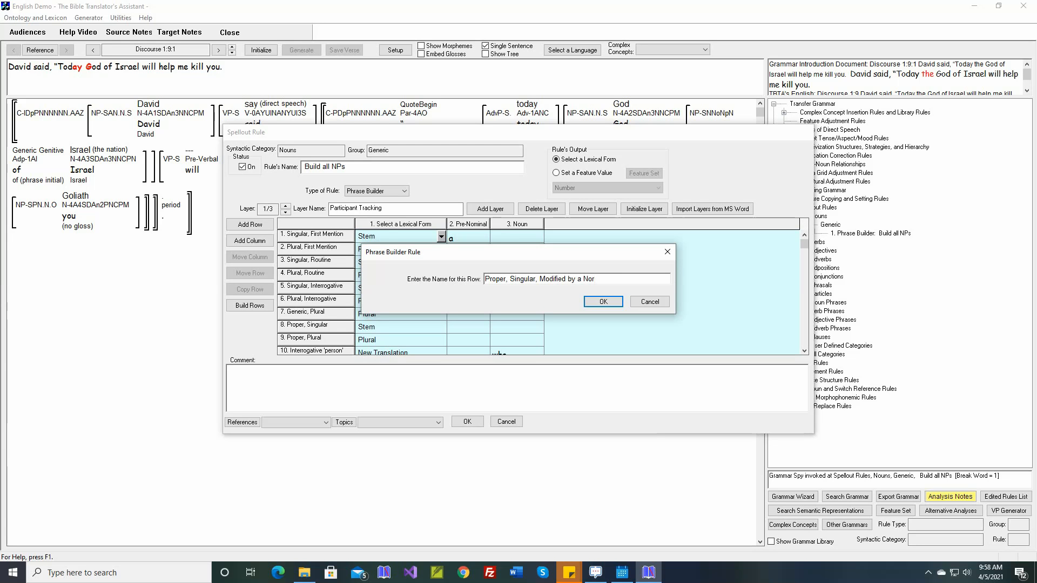
pyautogui.write('man Genitive')
pyautogui.press('Return')
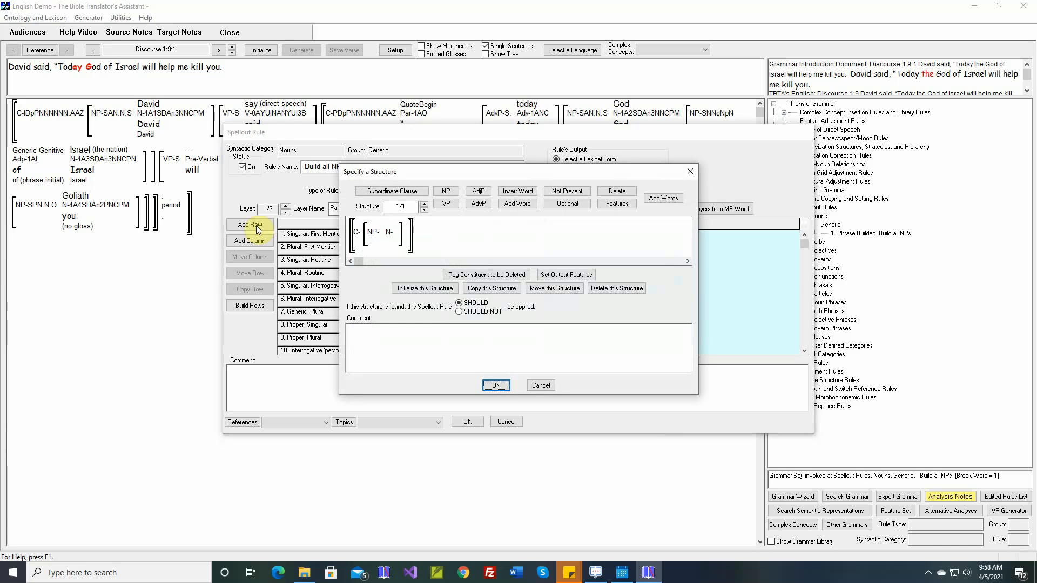
# Restrict the noun in the row's structure to the features Singular and Proper.
pyautogui.click(617, 204)
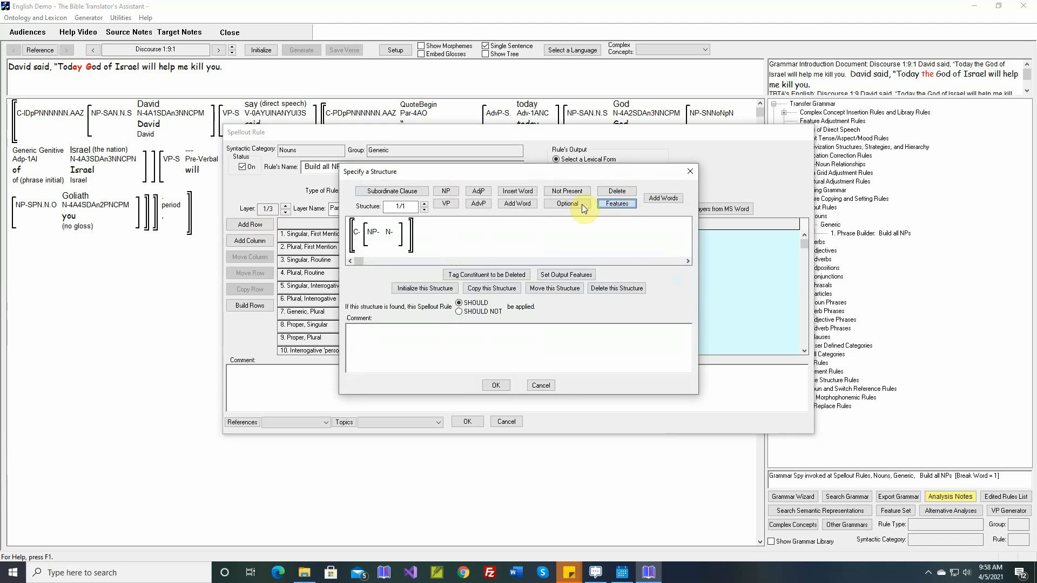
pyautogui.doubleClick(389, 232)
pyautogui.click(47, 259)
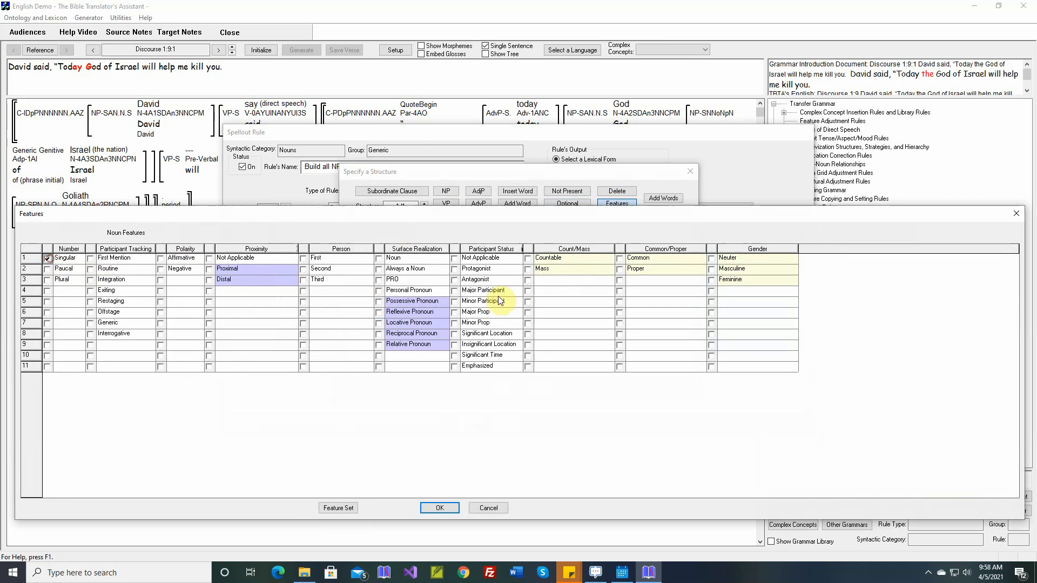
pyautogui.click(619, 269)
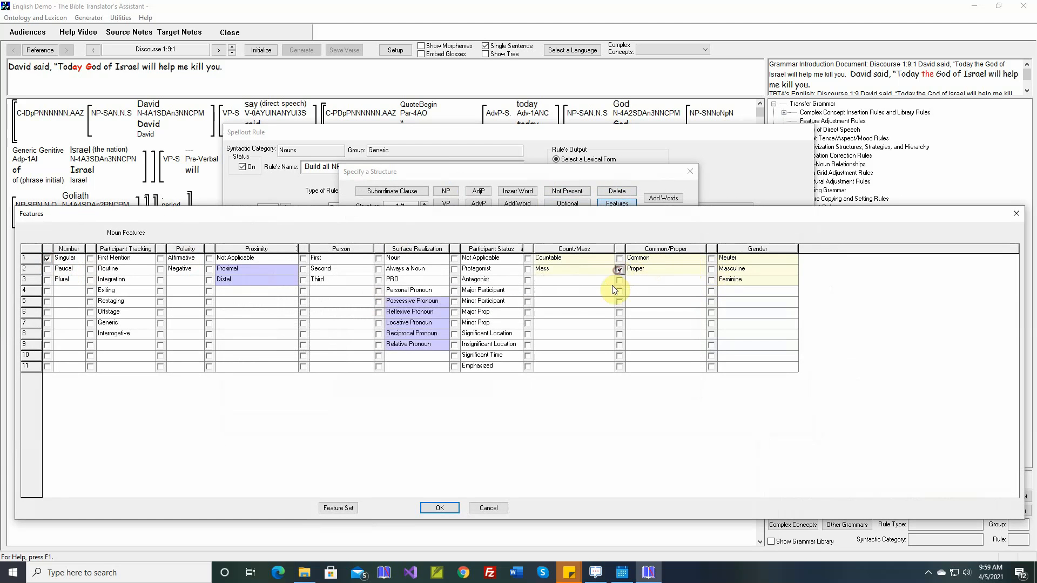
pyautogui.click(440, 509)
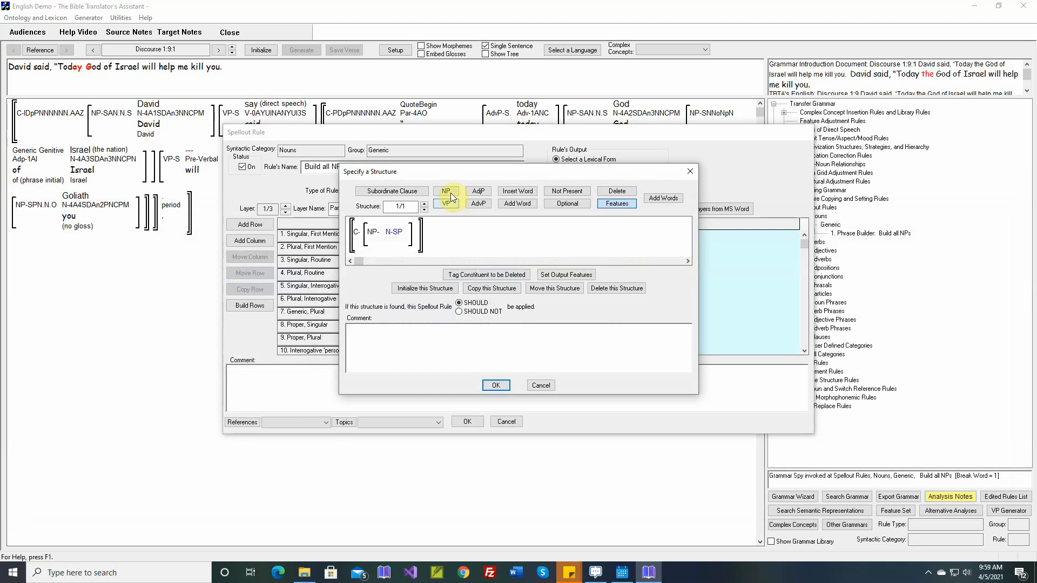
# Insert an NP after the noun inside its noun phrase and set its Thing-Thing Relationship to Norman Genitive.
pyautogui.click(448, 192)
pyautogui.click(419, 238)
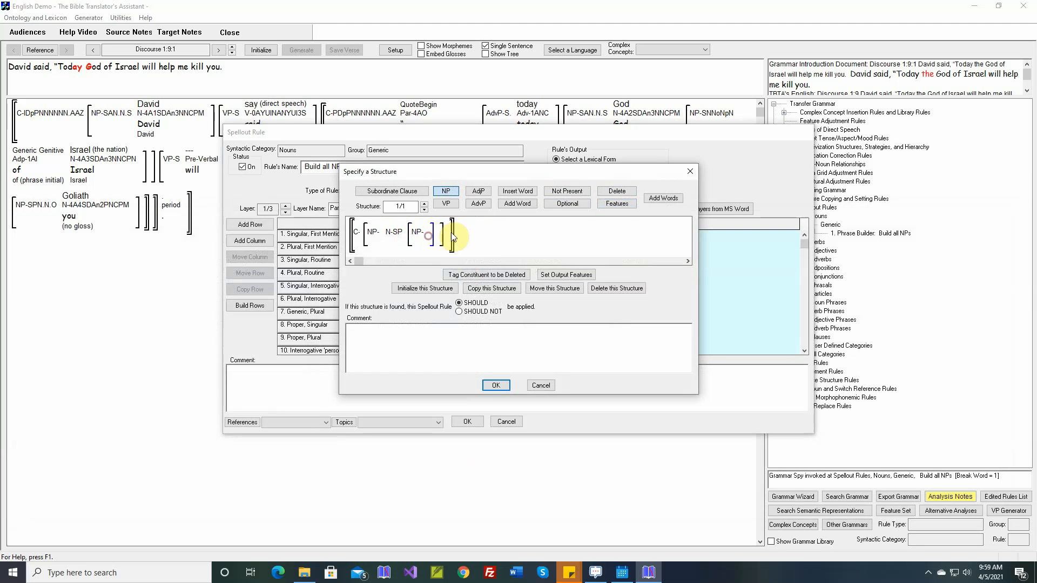
pyautogui.click(619, 203)
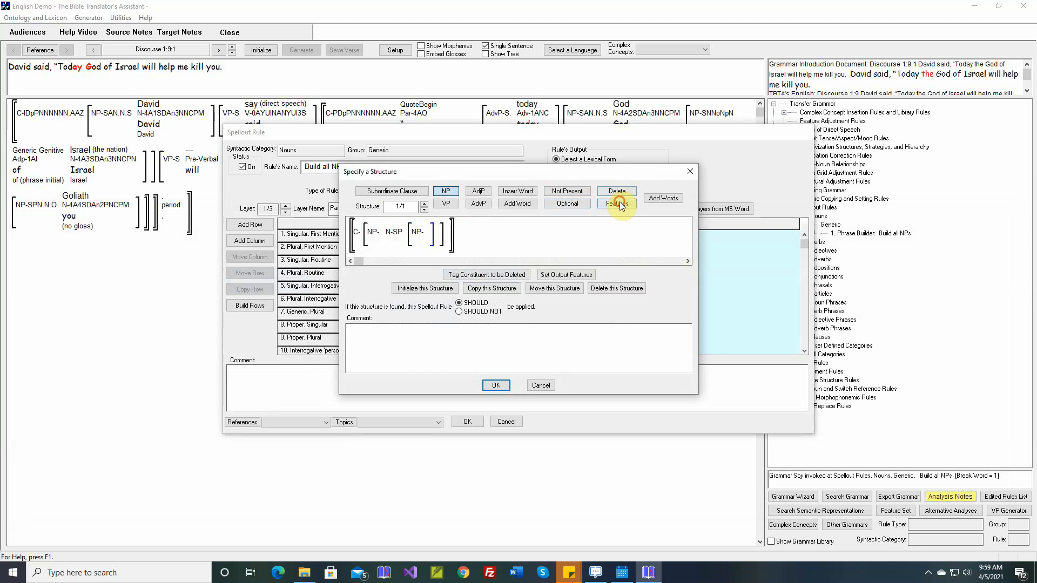
pyautogui.click(419, 234)
pyautogui.click(305, 312)
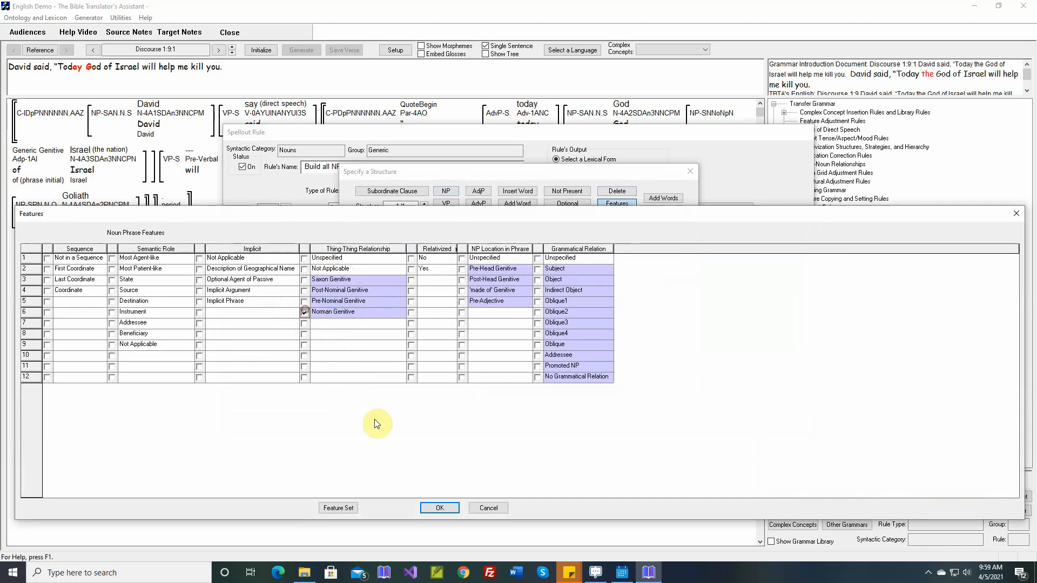
pyautogui.click(432, 507)
# Insert the current reference as the structure's comment and accept the structure.
pyautogui.rightClick(518, 331)
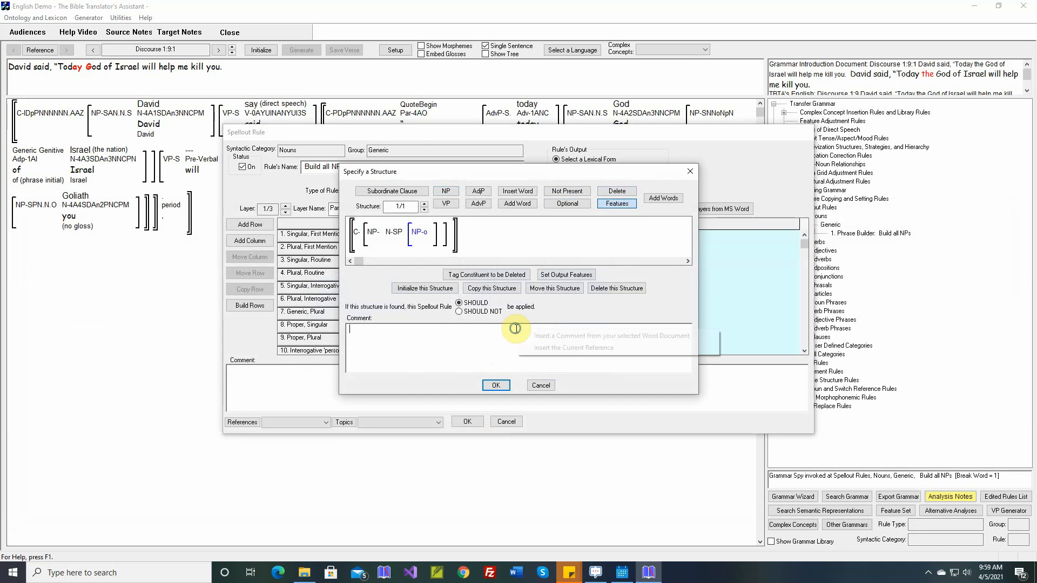
pyautogui.click(528, 334)
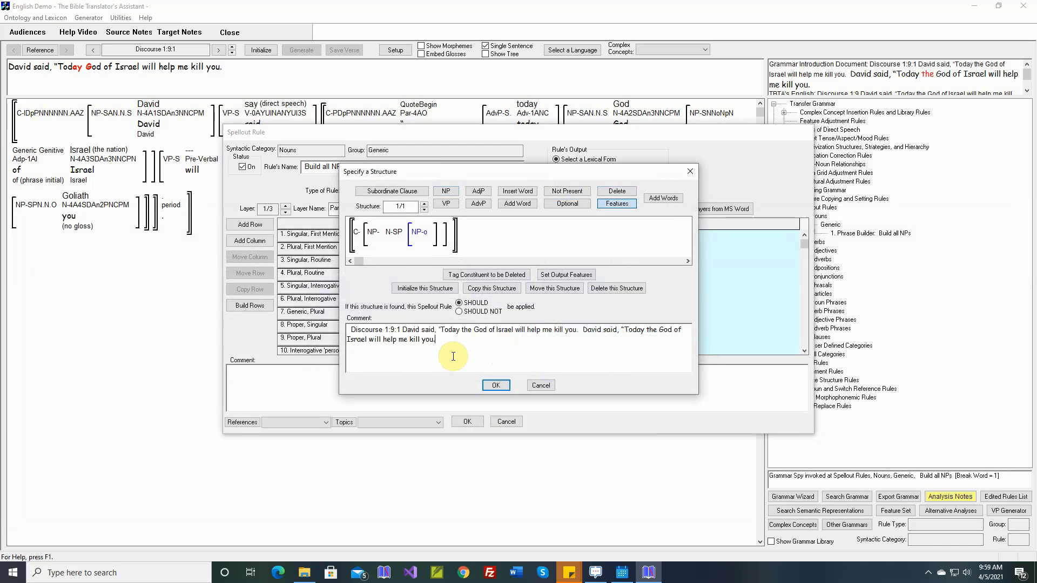
pyautogui.moveTo(421, 238)
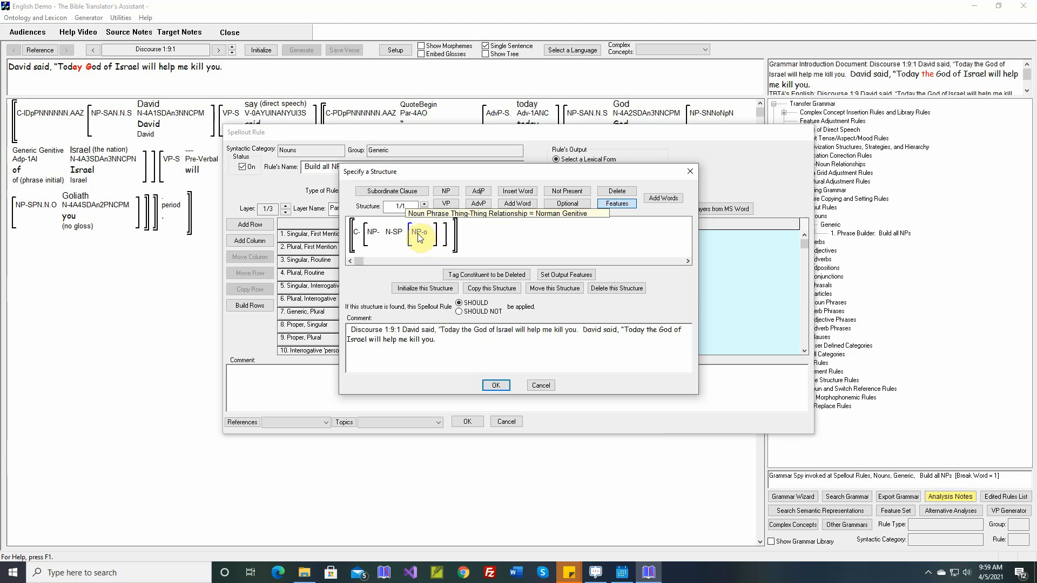
pyautogui.click(500, 384)
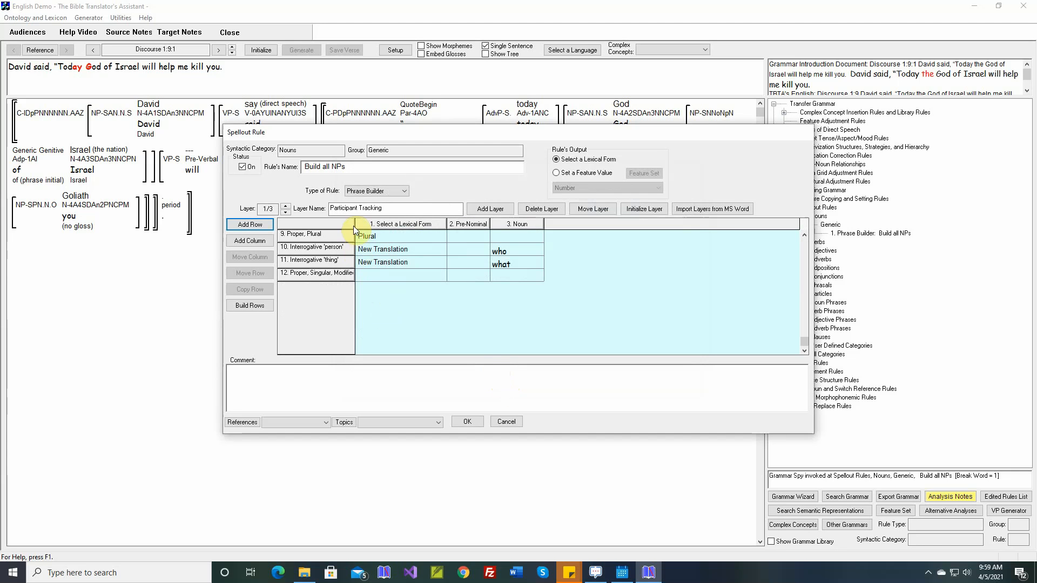
# In the new Norman Genitive row, enter the pre-nominal "the" with the gloss Article and select the lexical form Stem.
pyautogui.moveTo(355, 224); pyautogui.dragTo(437, 223)
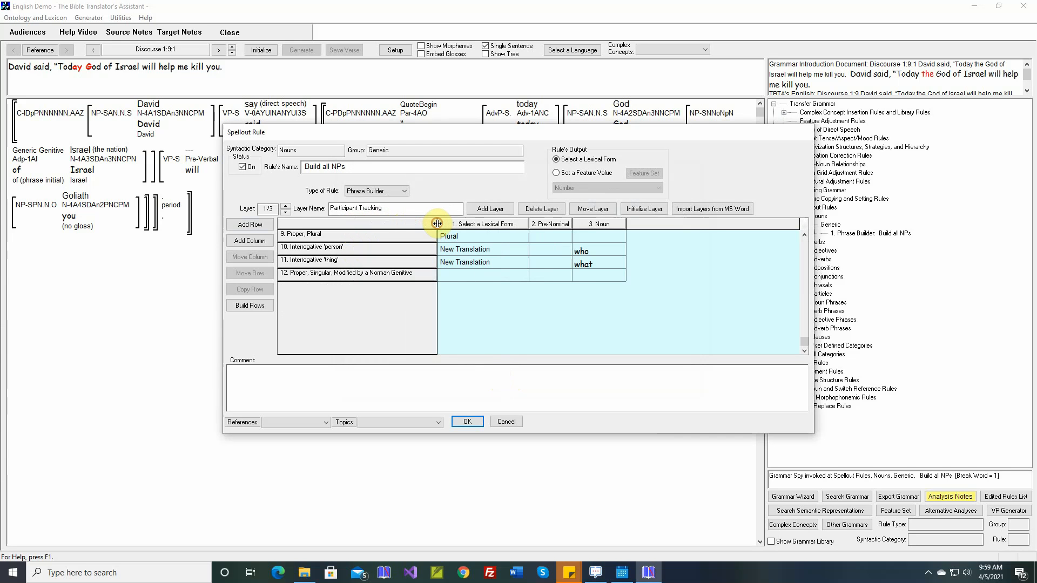
pyautogui.doubleClick(561, 280)
pyautogui.write('the')
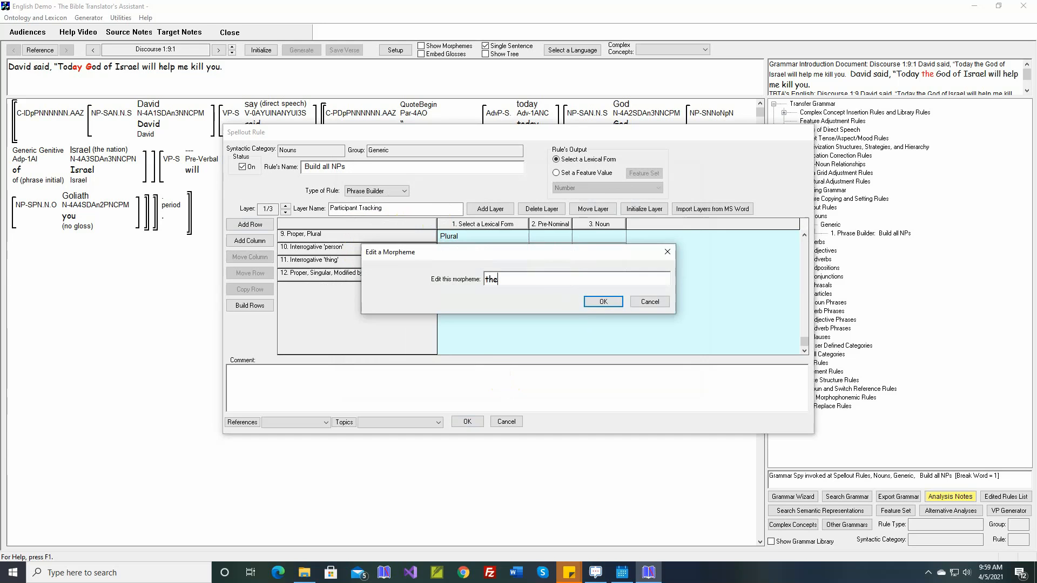
pyautogui.press('Return')
pyautogui.write('Article')
pyautogui.press('Return')
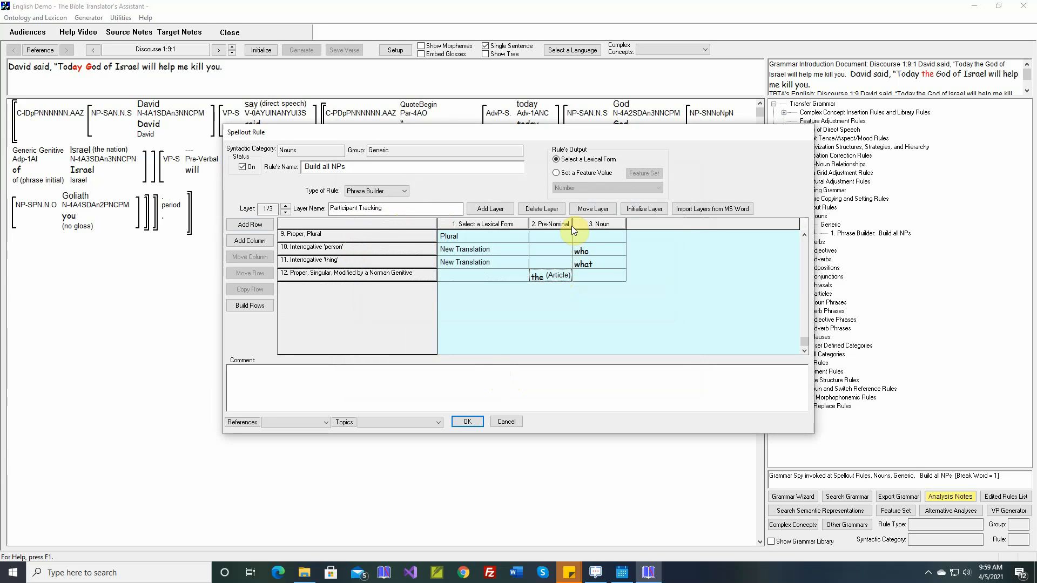
pyautogui.moveTo(572, 226); pyautogui.dragTo(581, 224)
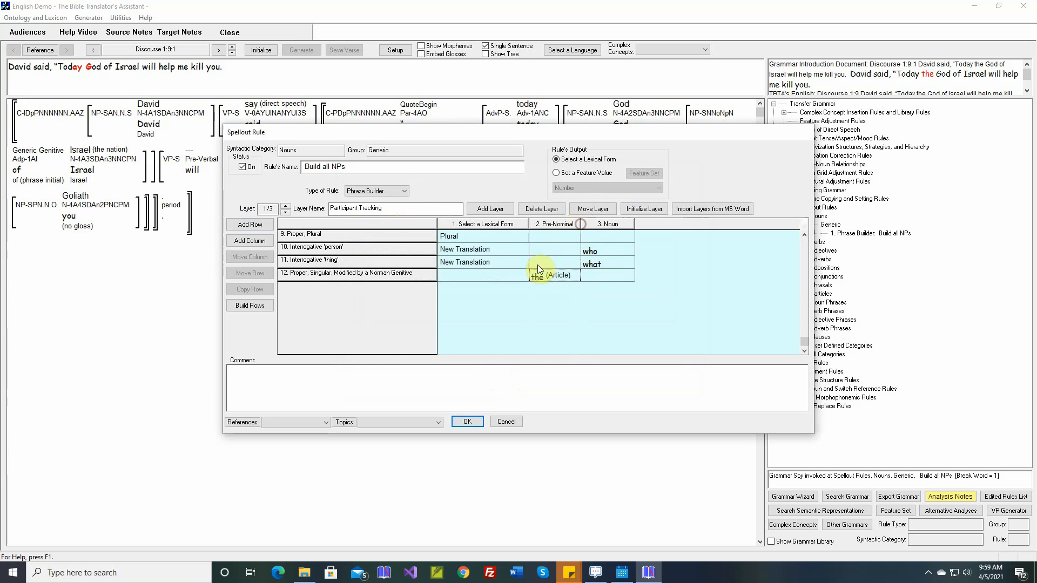
pyautogui.click(524, 274)
pyautogui.click(451, 296)
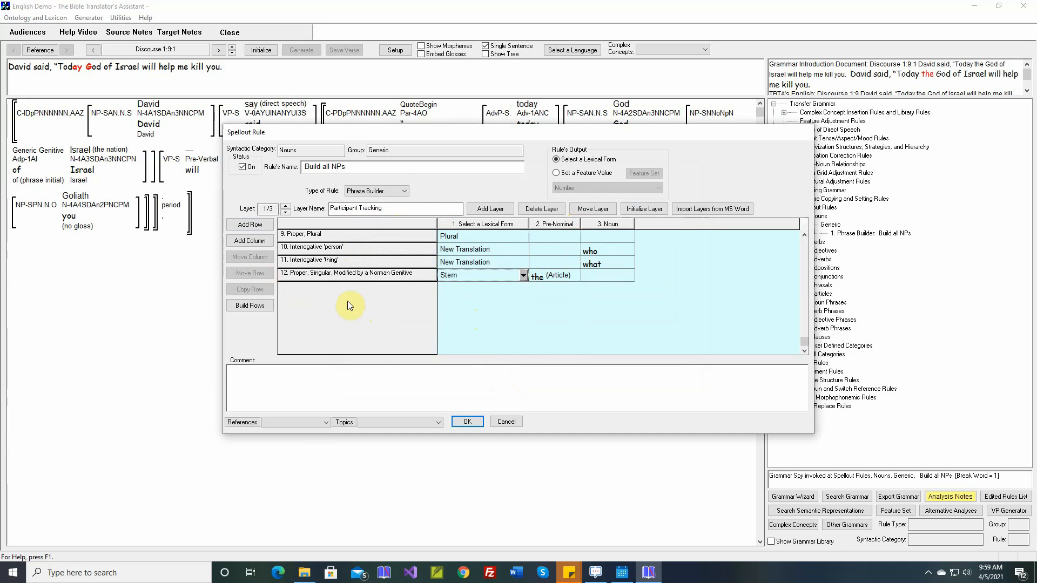
# Move the Norman Genitive row to just before the "Proper, Plural" row.
pyautogui.click(360, 274)
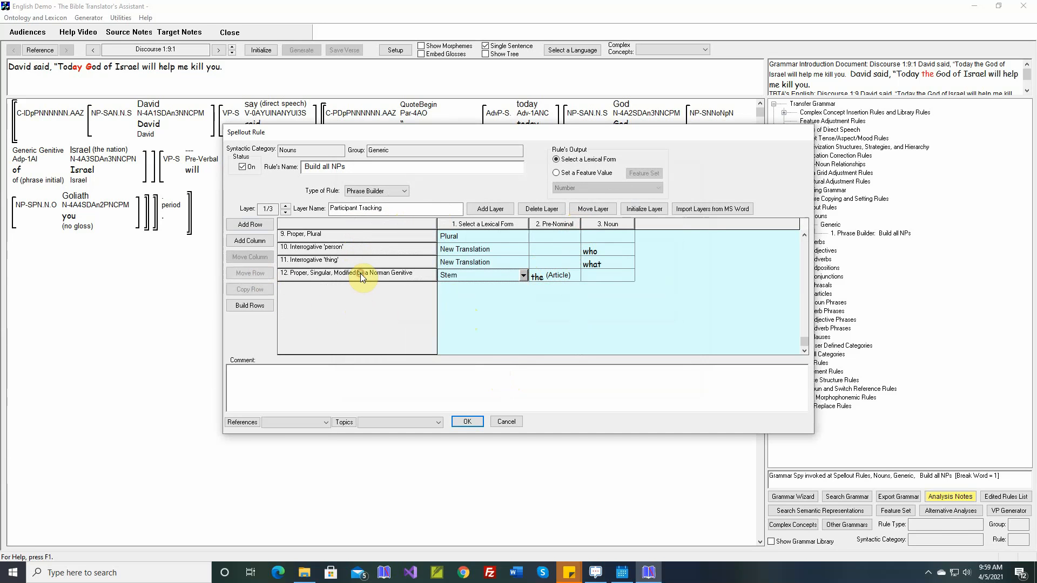
pyautogui.click(250, 273)
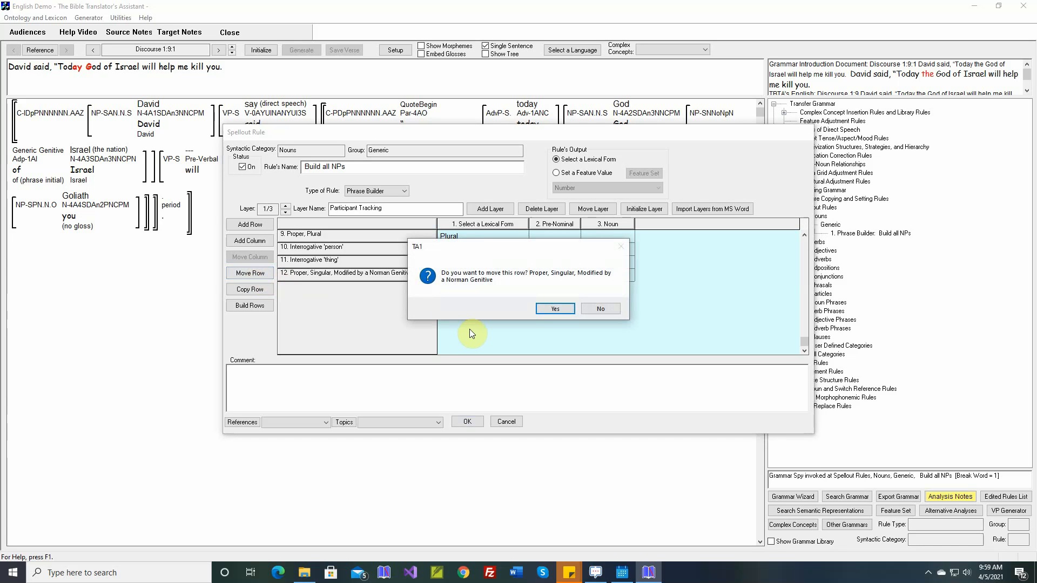
pyautogui.click(556, 309)
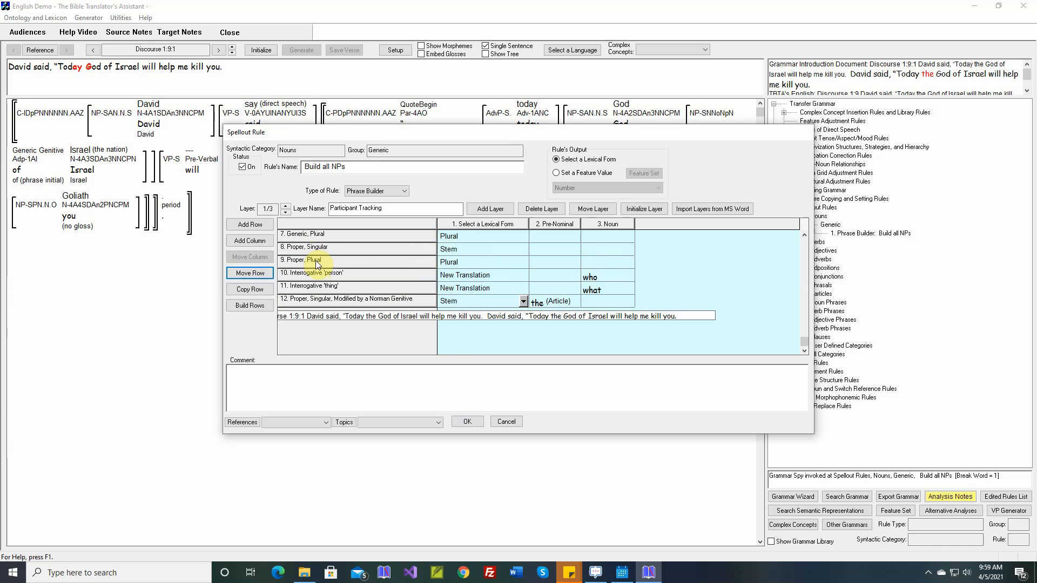
pyautogui.click(316, 262)
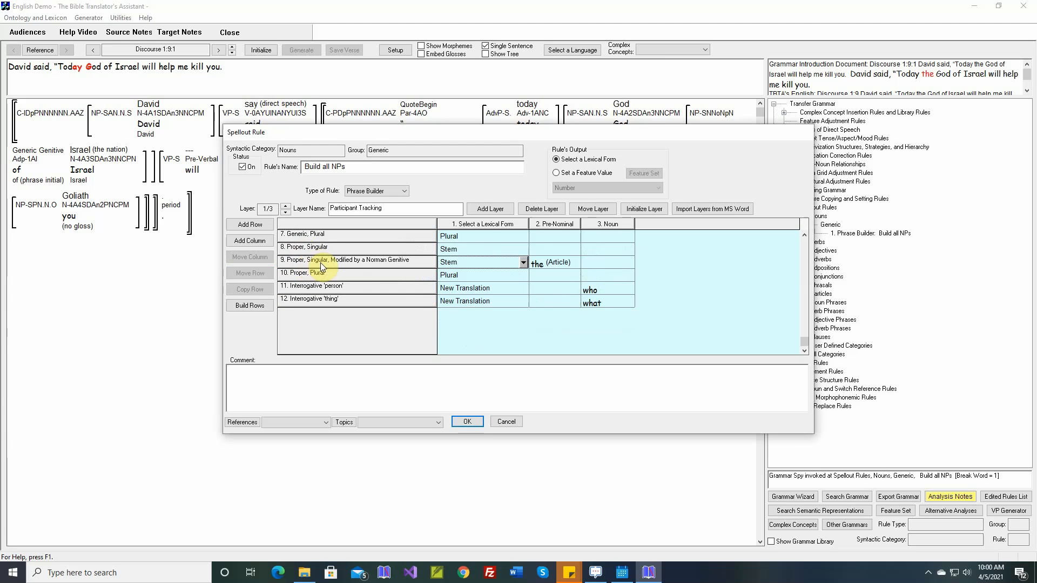
# Save the spellout rule, then initialize and regenerate Discourse 1:9:1 to check the article before God.
pyautogui.click(468, 422)
pyautogui.click(267, 52)
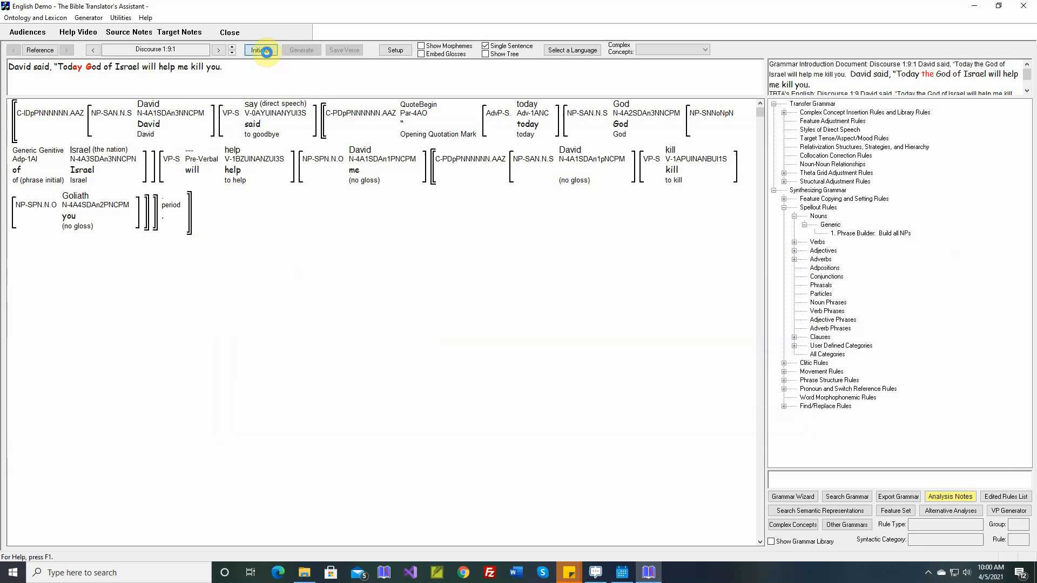
pyautogui.click(302, 52)
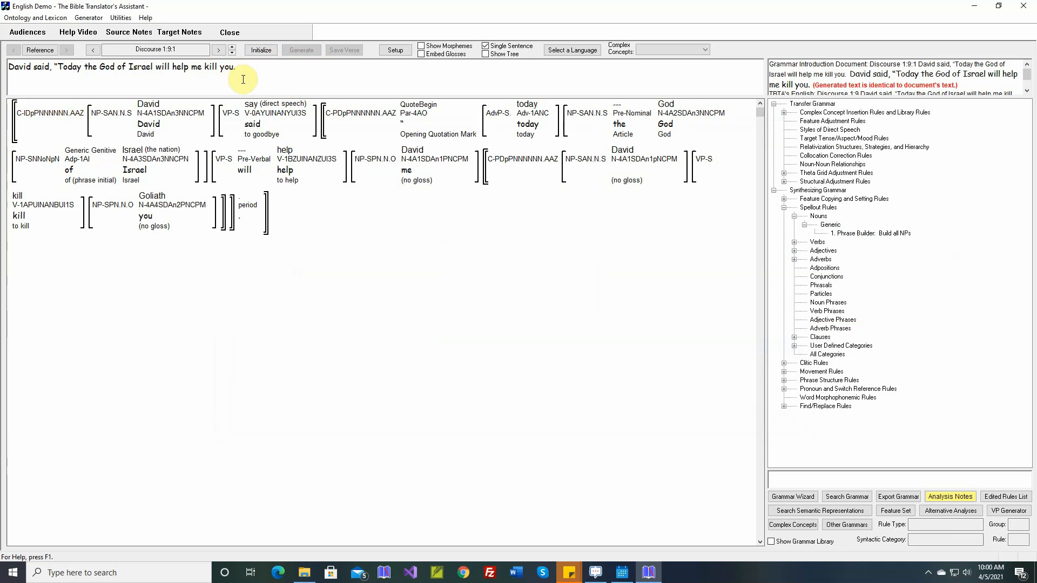
pyautogui.moveTo(624, 127)
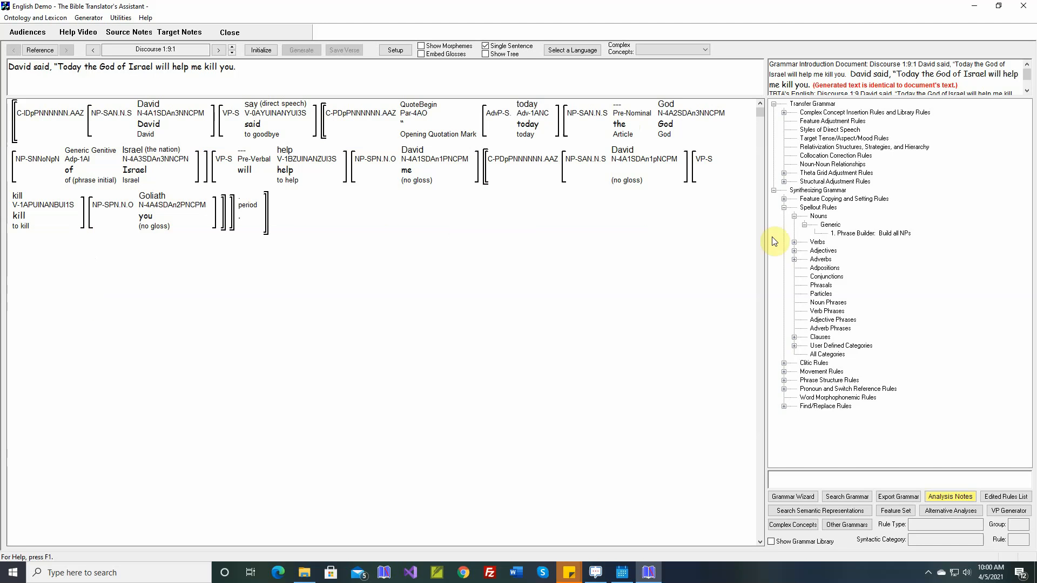
# Reopen the "Build all NPs" noun rule and add a second structure to the "Proper, Singular, Modified by a Norman Genitive" row.
pyautogui.click(845, 235)
pyautogui.doubleClick(844, 235)
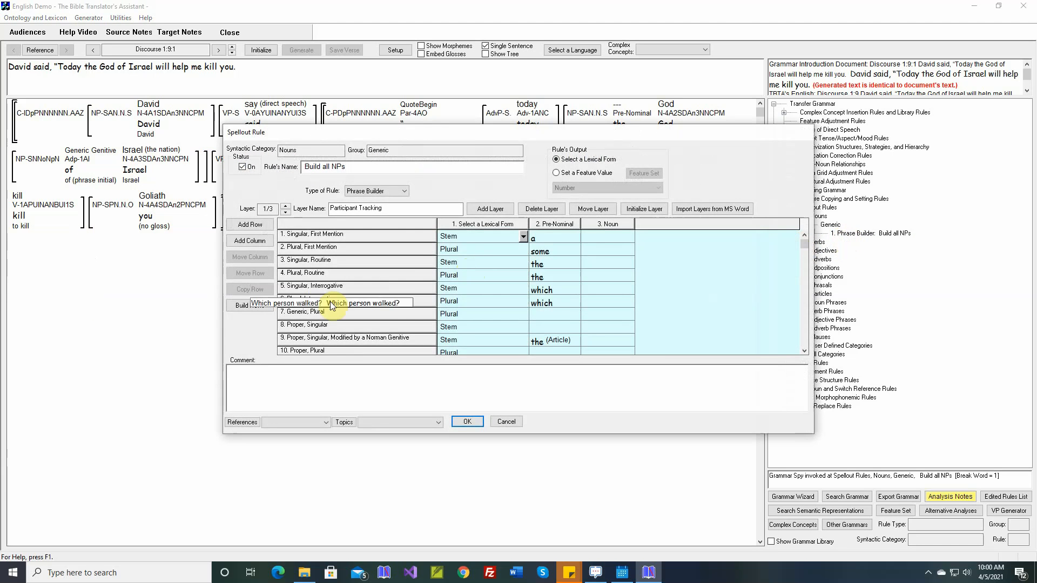
pyautogui.doubleClick(398, 341)
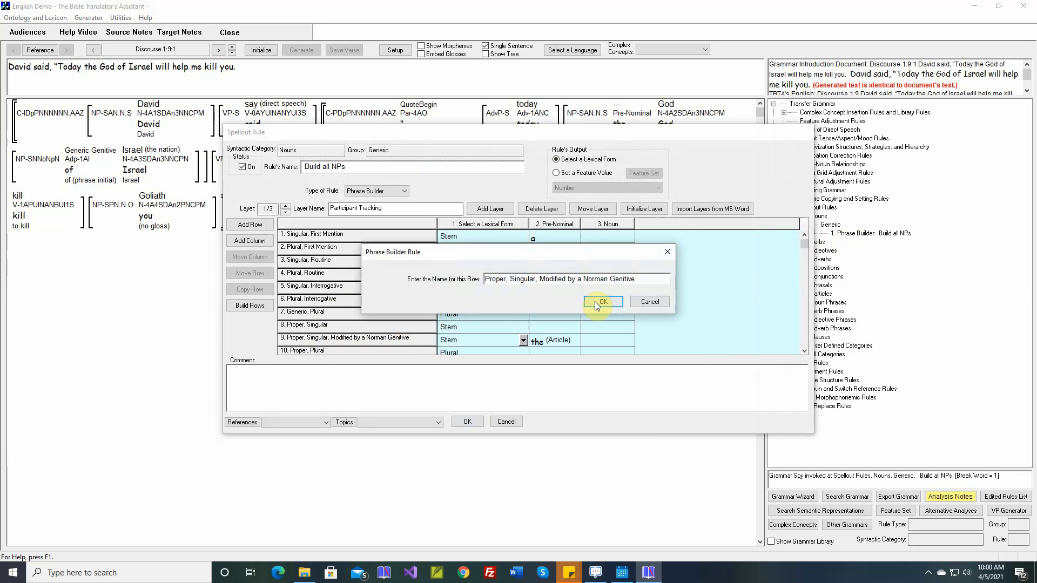
pyautogui.click(596, 303)
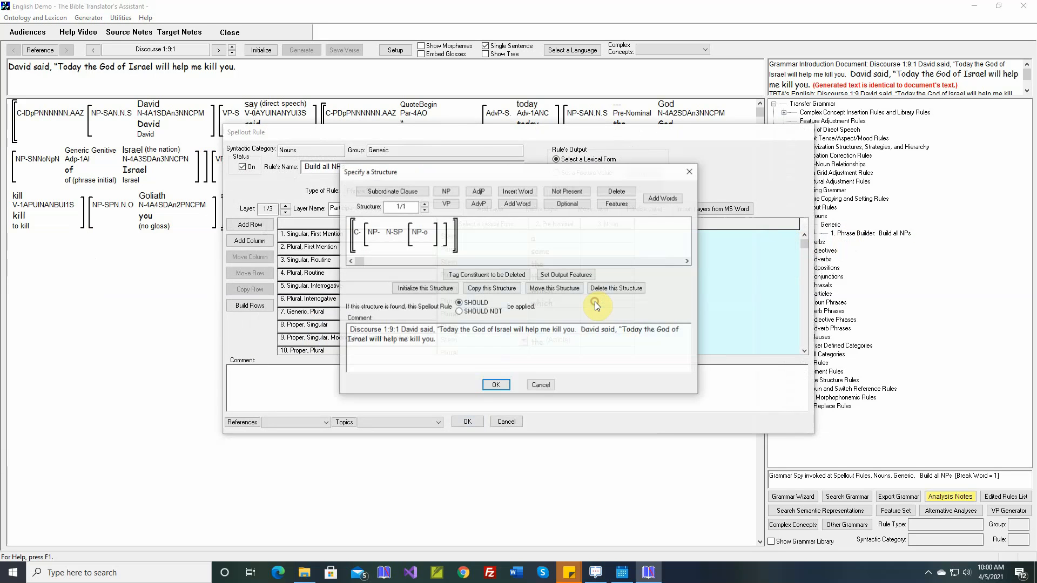
pyautogui.click(426, 204)
# Give the noun in the second structure the features Singular and Proper.
pyautogui.click(614, 206)
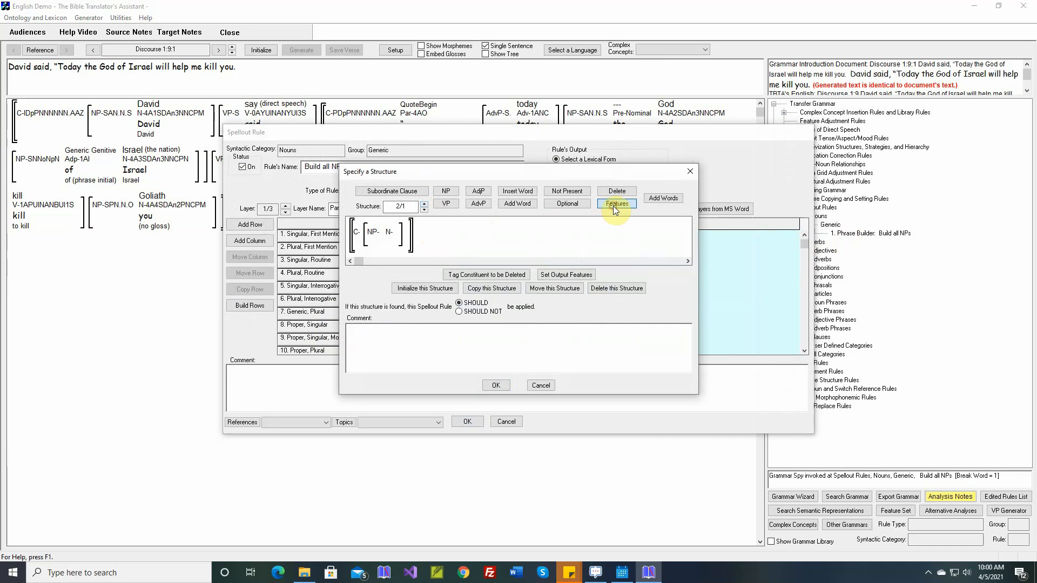
pyautogui.doubleClick(389, 233)
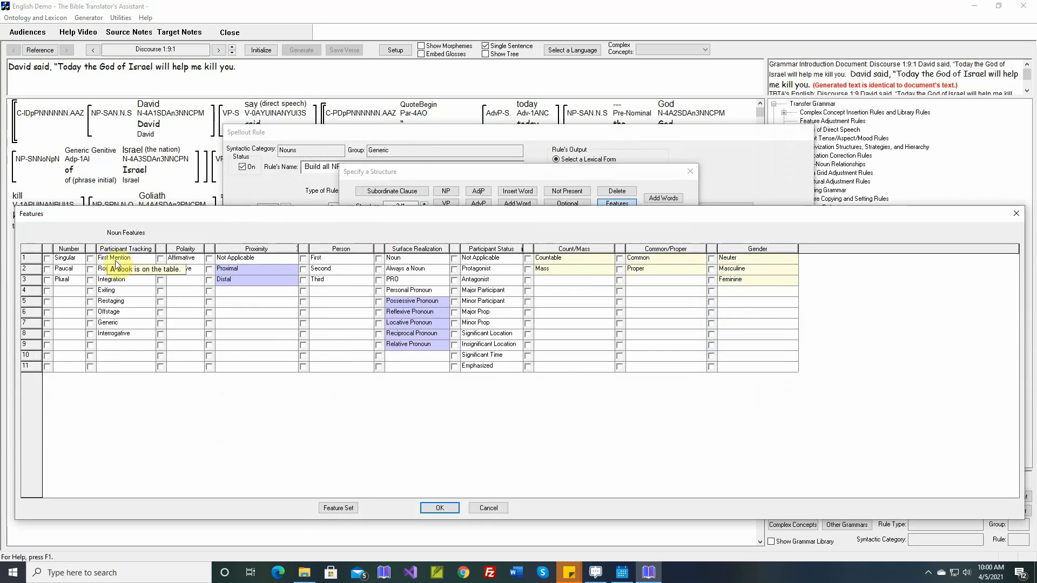
pyautogui.click(47, 258)
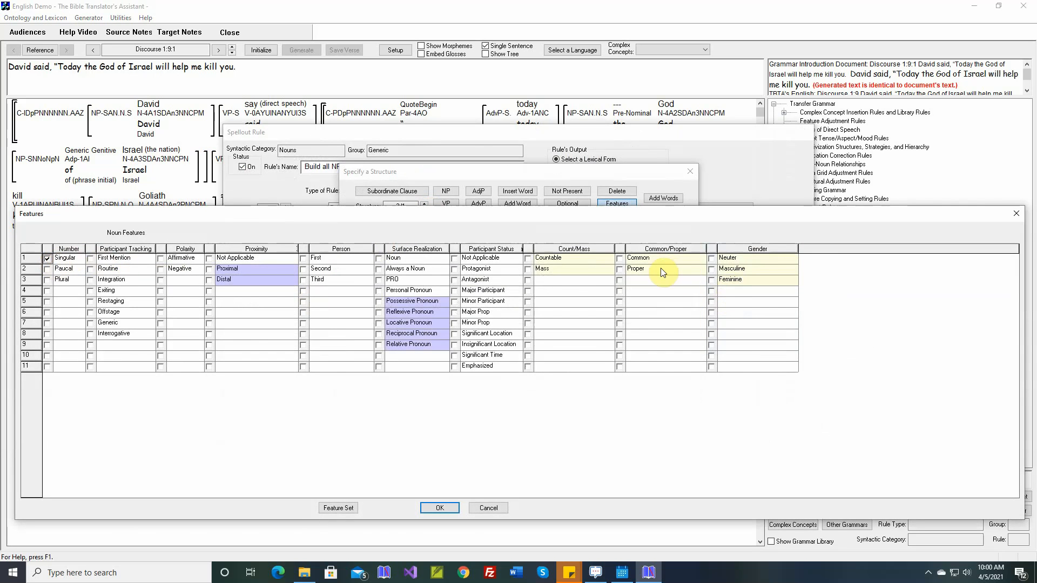
pyautogui.click(620, 269)
pyautogui.click(439, 508)
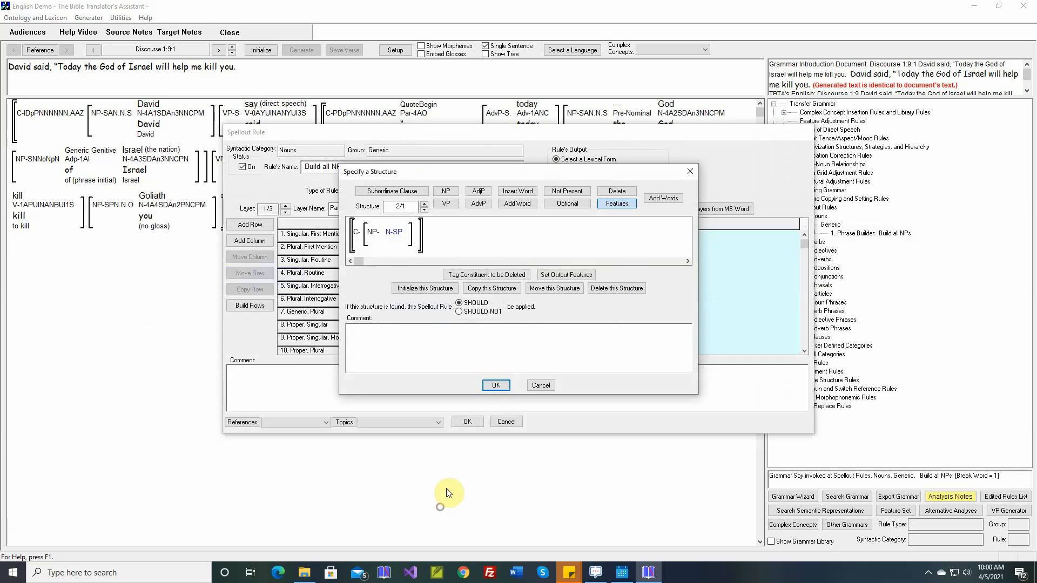
# Insert a subordinate clause after the noun inside the NP and set its type to Restrictive Thing Modifier (Relative Clause).
pyautogui.click(423, 195)
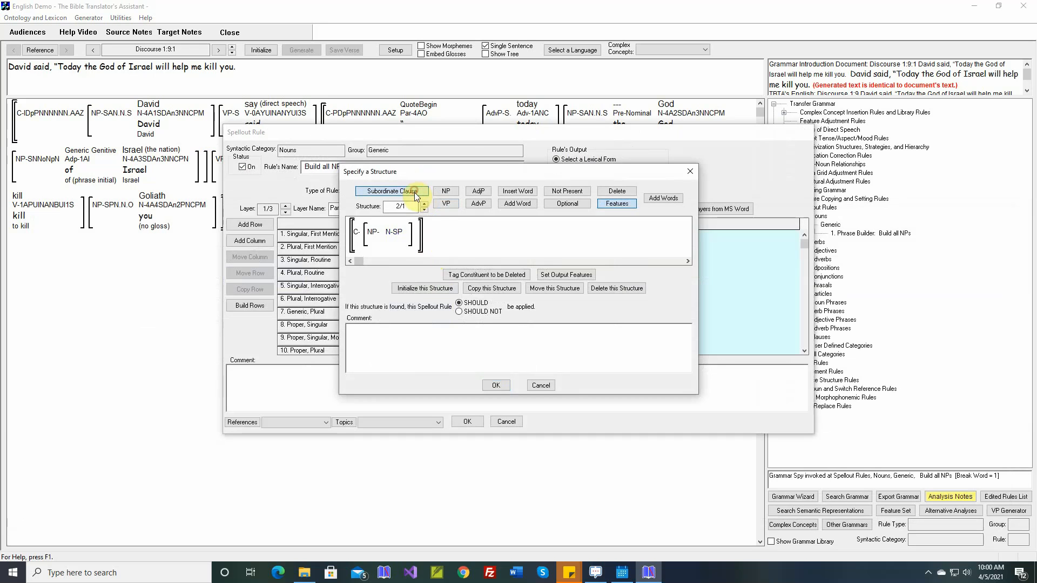
pyautogui.click(407, 231)
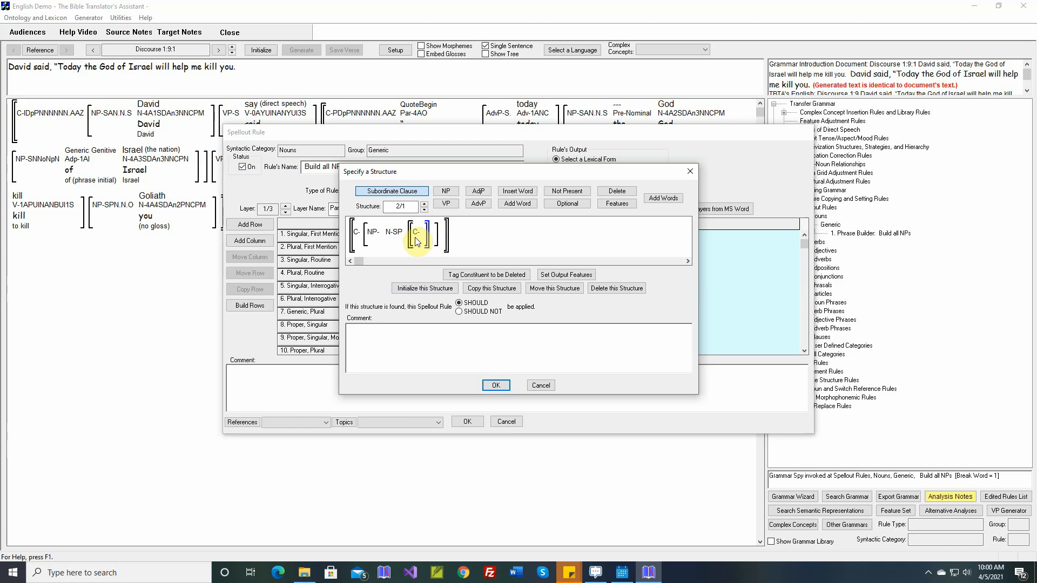
pyautogui.click(617, 204)
pyautogui.click(432, 237)
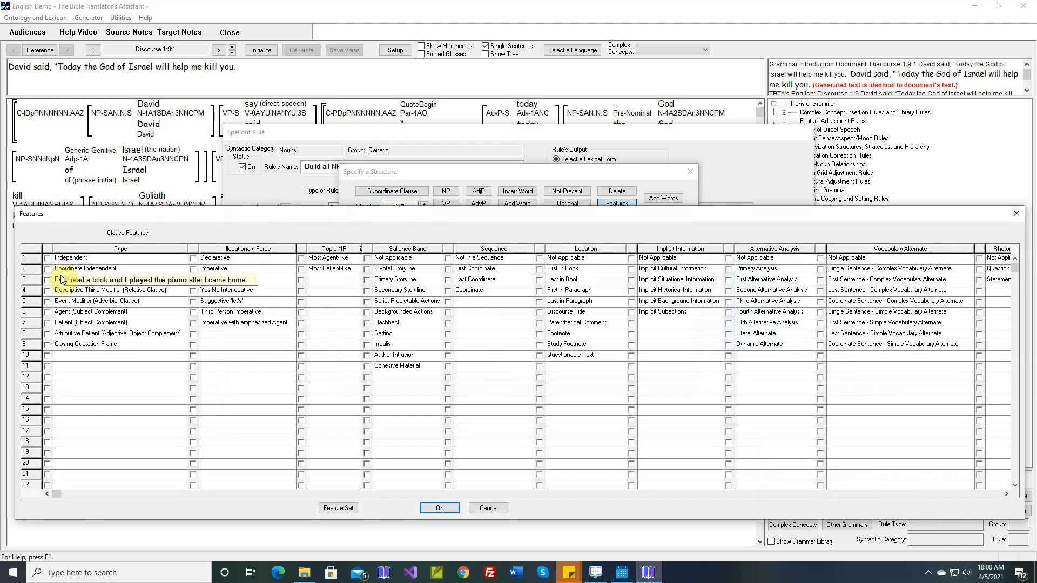
pyautogui.click(46, 281)
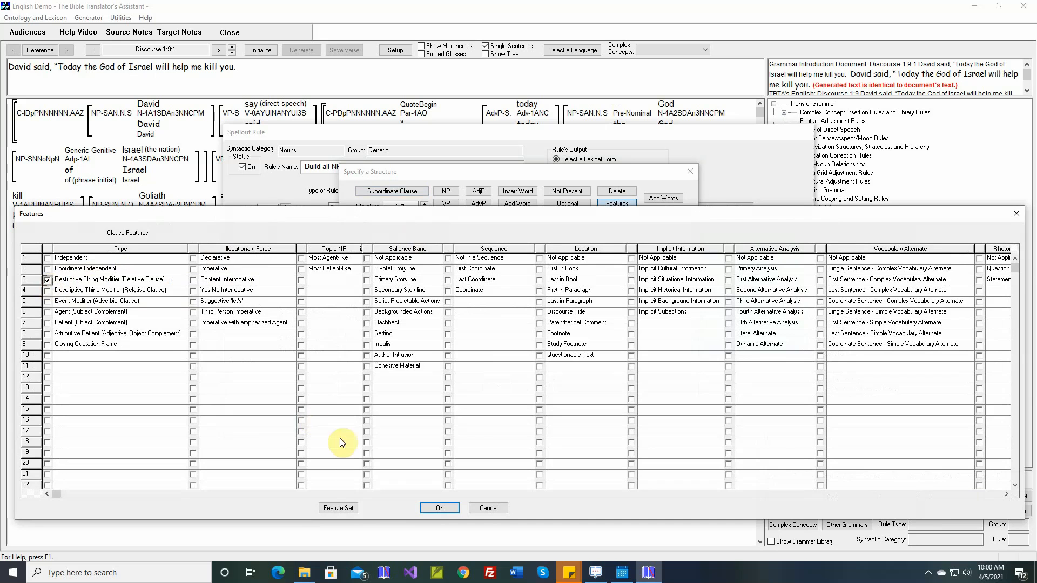
pyautogui.click(430, 505)
# Check the constituent features in both structures of the row and accept the structures.
pyautogui.moveTo(420, 236)
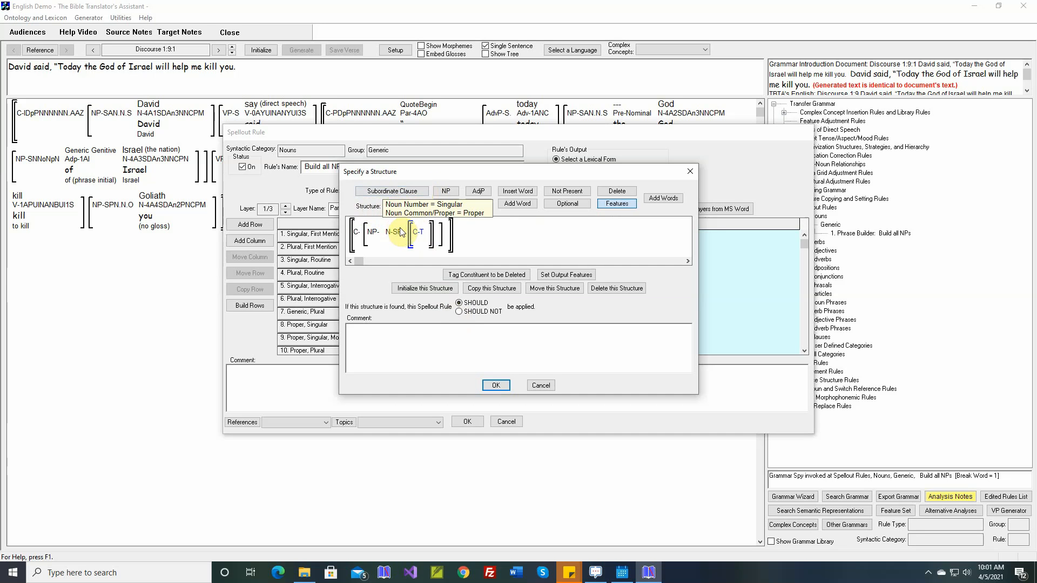
pyautogui.moveTo(428, 233)
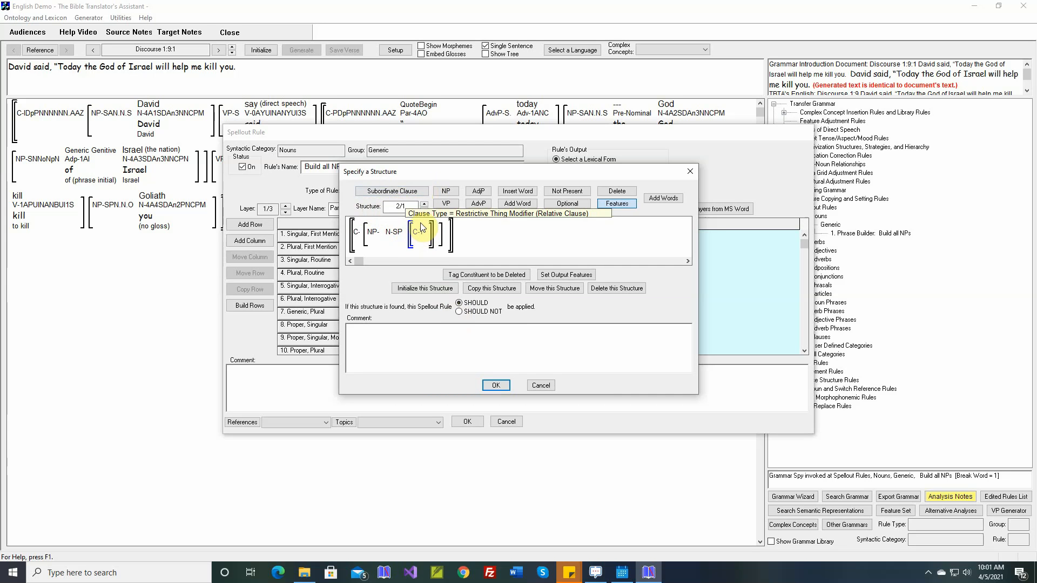
pyautogui.click(424, 209)
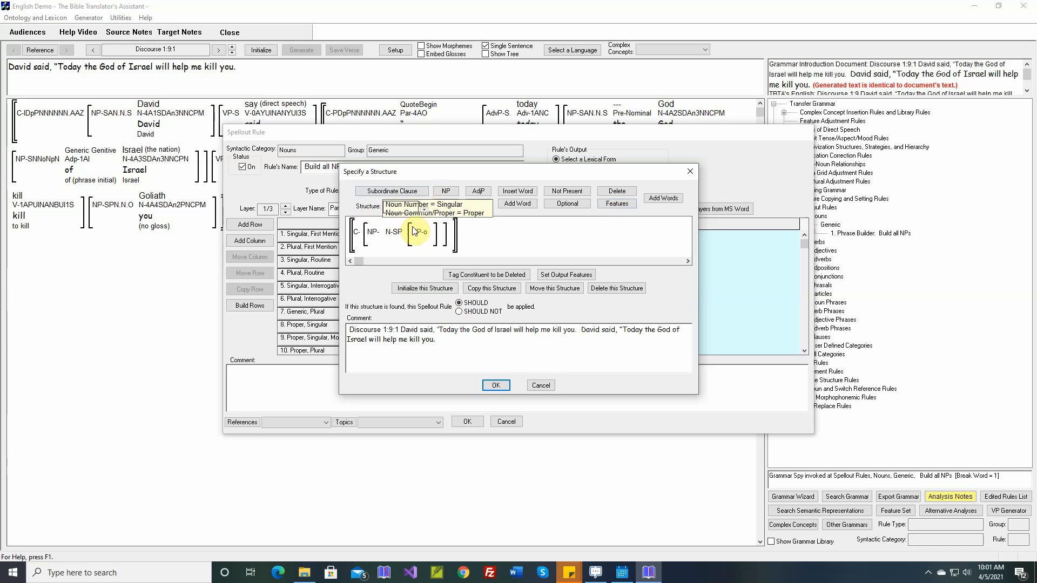
pyautogui.moveTo(418, 239)
pyautogui.click(497, 386)
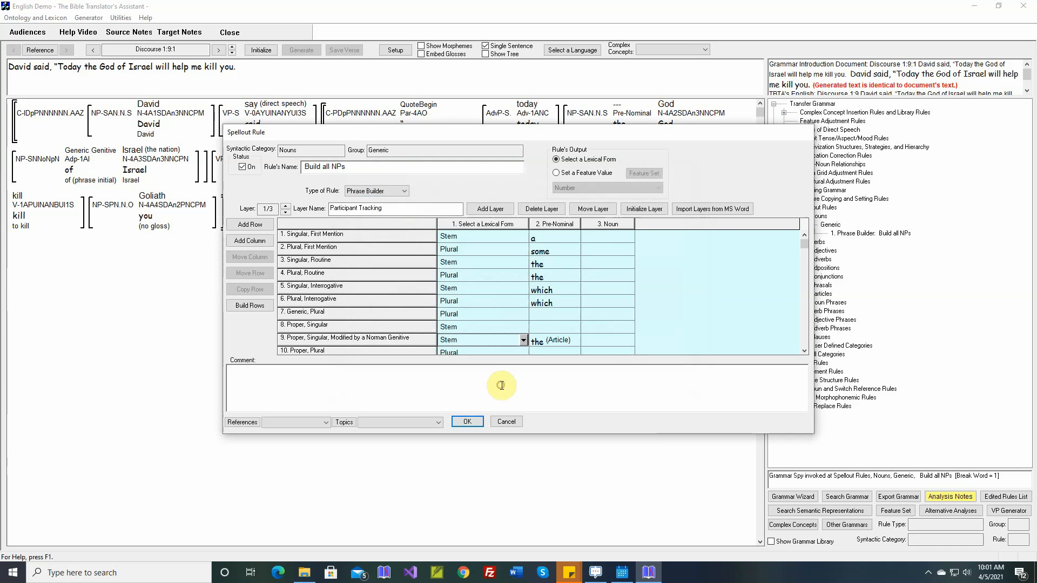
# Rename the Norman Genitive row as "Proper, Singular, Modified by a Phrase or Clause", keeping its structures.
pyautogui.moveTo(343, 343)
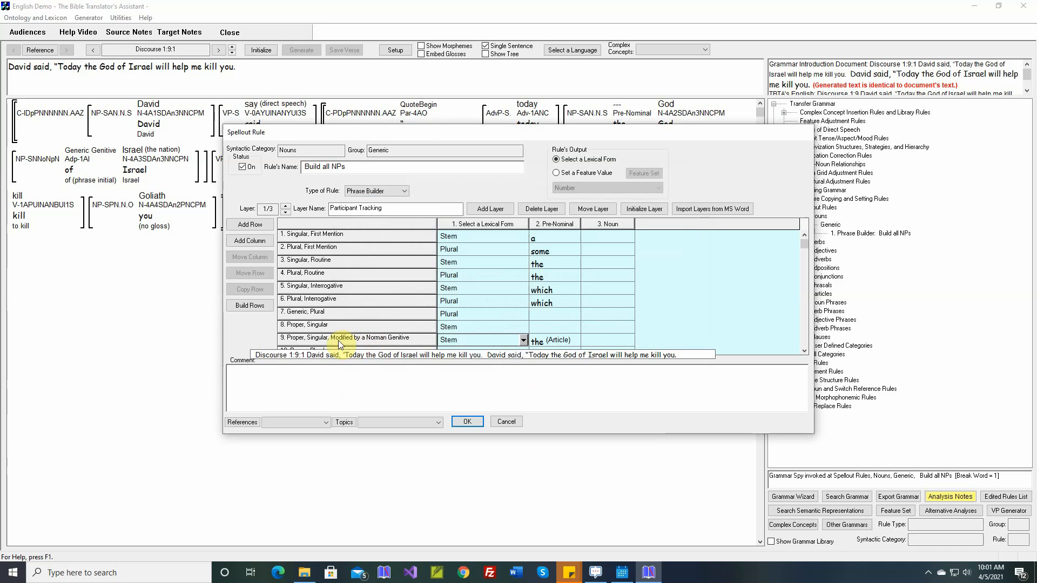
pyautogui.doubleClick(362, 340)
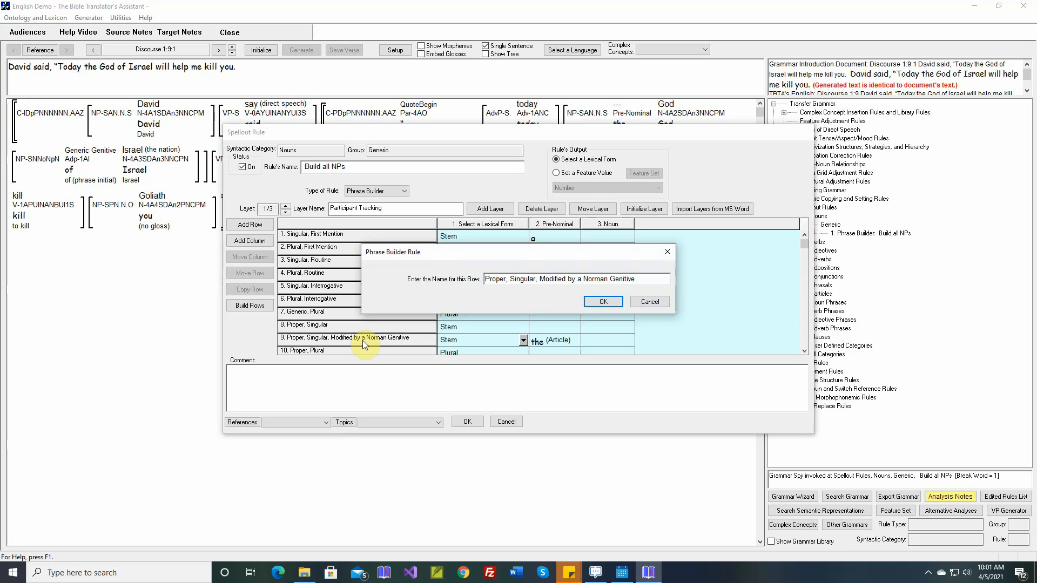
pyautogui.press('Delete')
pyautogui.press('Delete')
pyautogui.press('Delete')
pyautogui.press('Delete')
pyautogui.press('Delete')
pyautogui.press('Delete')
pyautogui.press('Delete')
pyautogui.press('Delete')
pyautogui.press('Delete')
pyautogui.press('Delete')
pyautogui.press('Delete')
pyautogui.press('Delete')
pyautogui.press('Delete')
pyautogui.press('Delete')
pyautogui.press('Delete')
pyautogui.press('Delete')
pyautogui.click(603, 301)
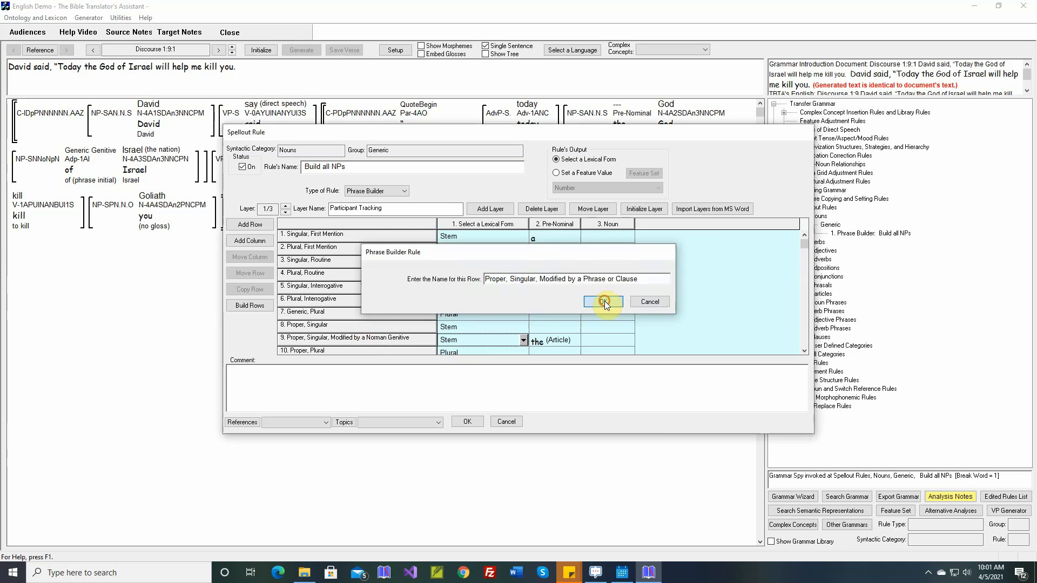
pyautogui.click(496, 385)
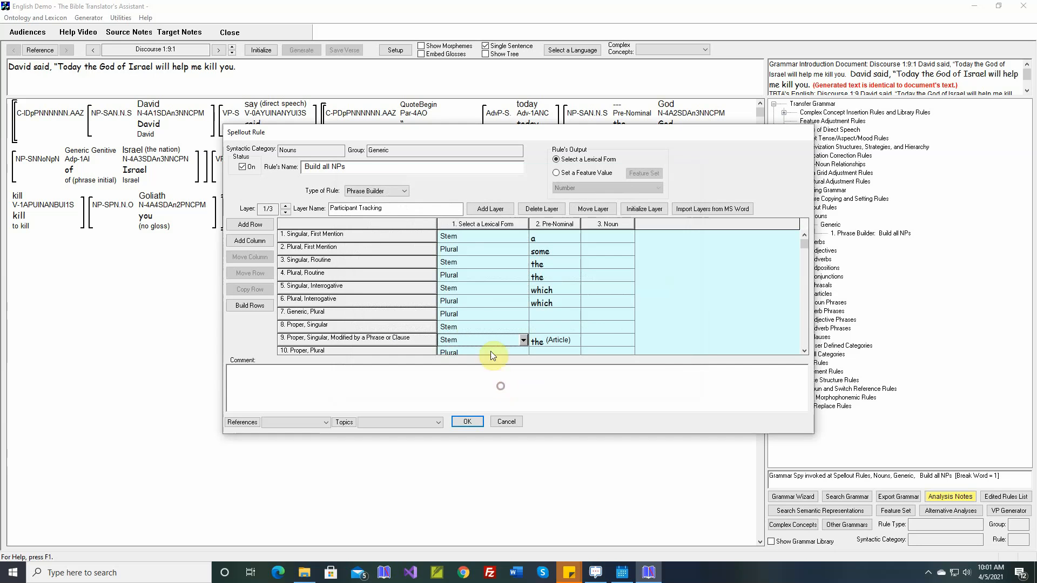
# Save the noun spellout rule, then initialize and regenerate Discourse 1:9:1.
pyautogui.click(468, 423)
pyautogui.click(278, 50)
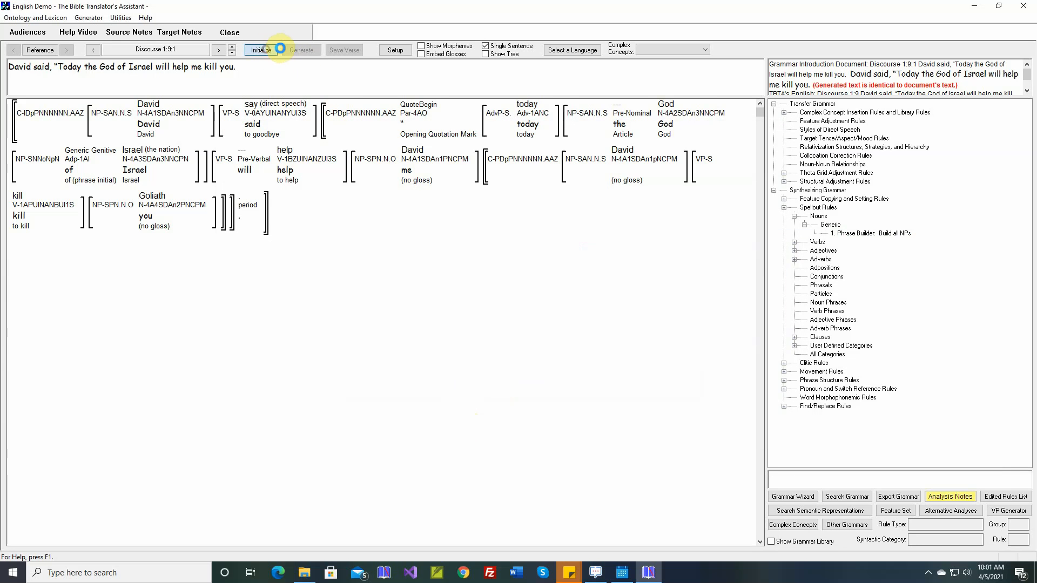
pyautogui.click(306, 49)
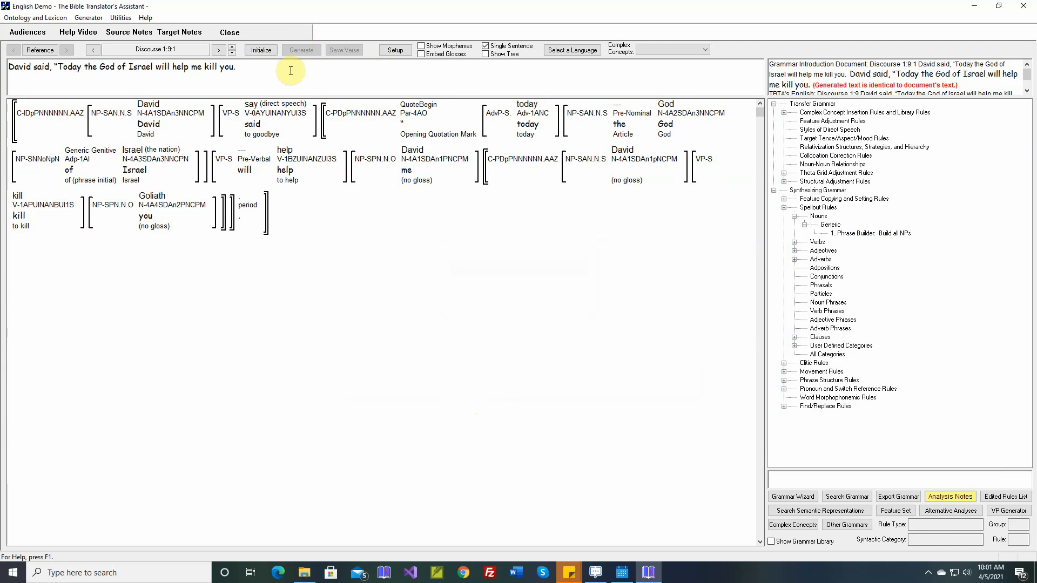
# Go to Discourse 1:9:2 and mark the theta grid adjustment rule for the adjective "all" as unnecessary.
pyautogui.click(232, 47)
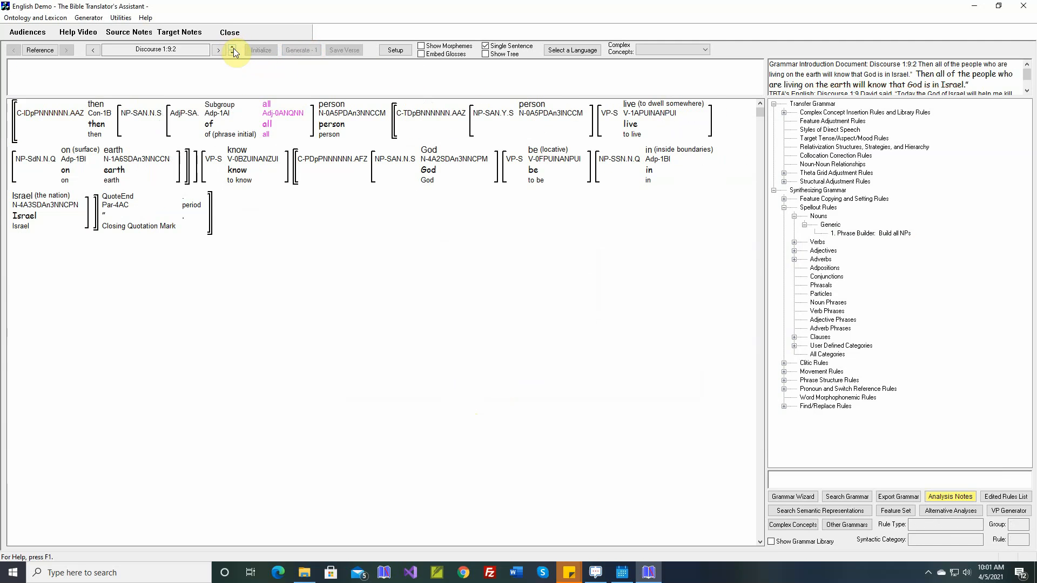
pyautogui.rightClick(270, 108)
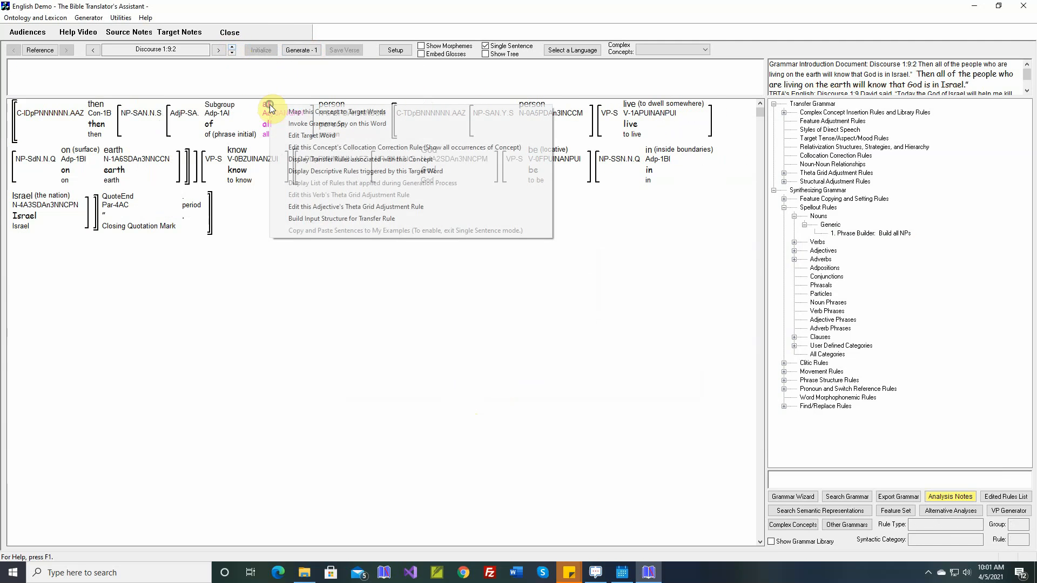
pyautogui.click(303, 208)
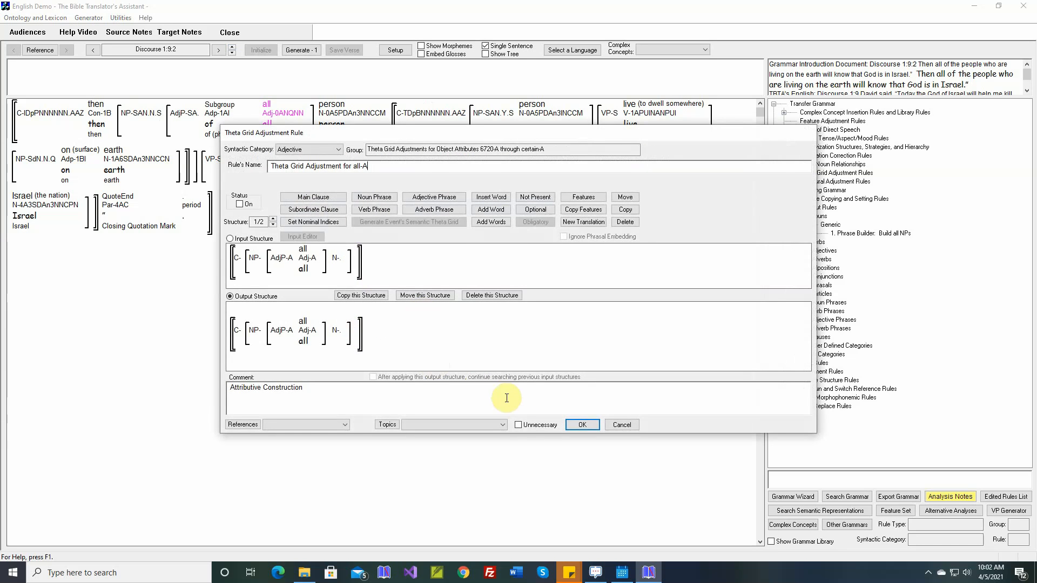
pyautogui.click(518, 425)
pyautogui.click(582, 425)
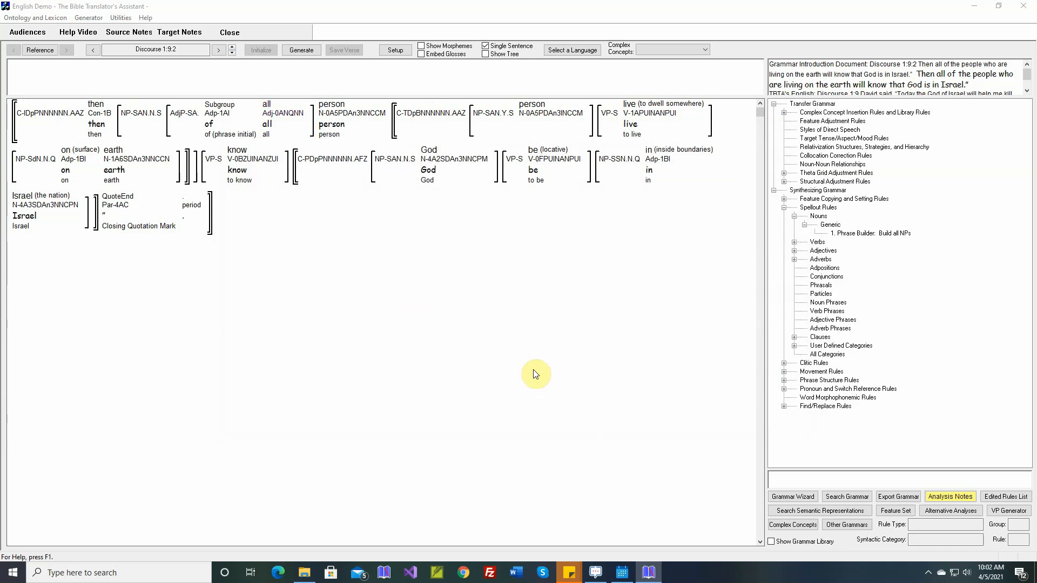
# Generate Discourse 1:9:2 and inspect which rules applied to the verb "lives" in the relative clause.
pyautogui.click(302, 50)
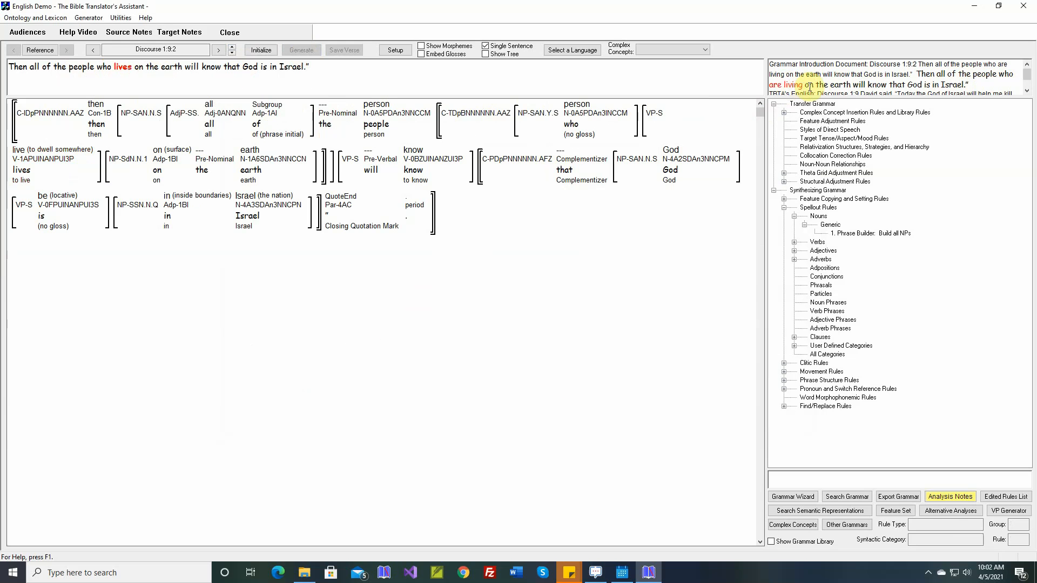
pyautogui.click(121, 67)
pyautogui.moveTo(26, 173)
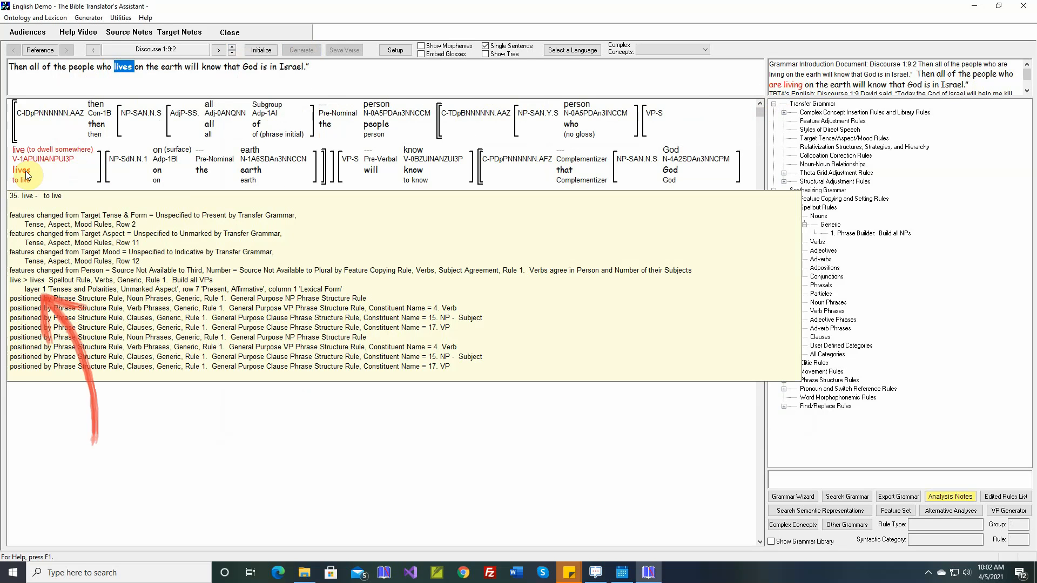
pyautogui.moveTo(50, 162)
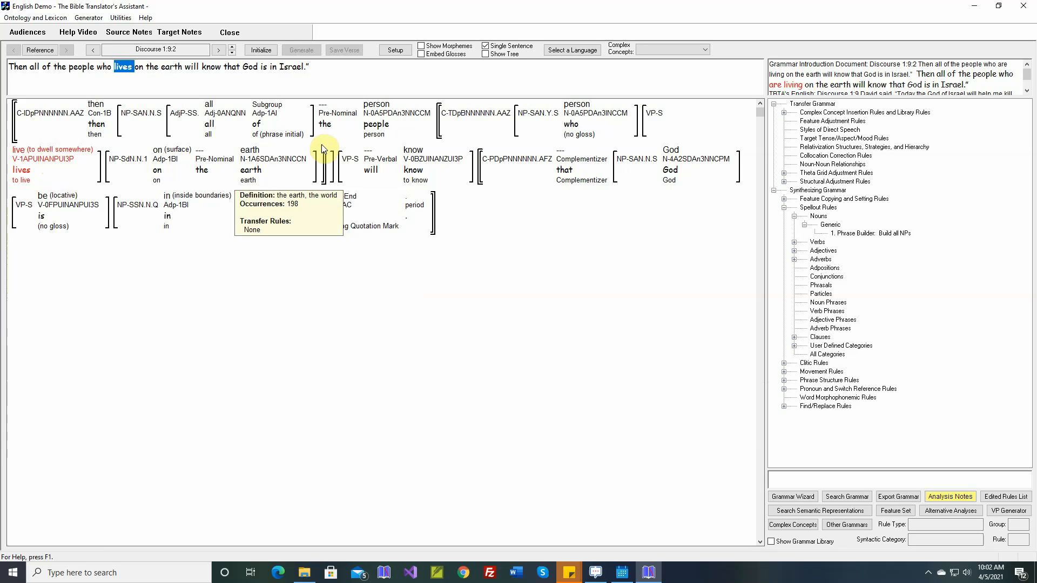
pyautogui.moveTo(478, 116)
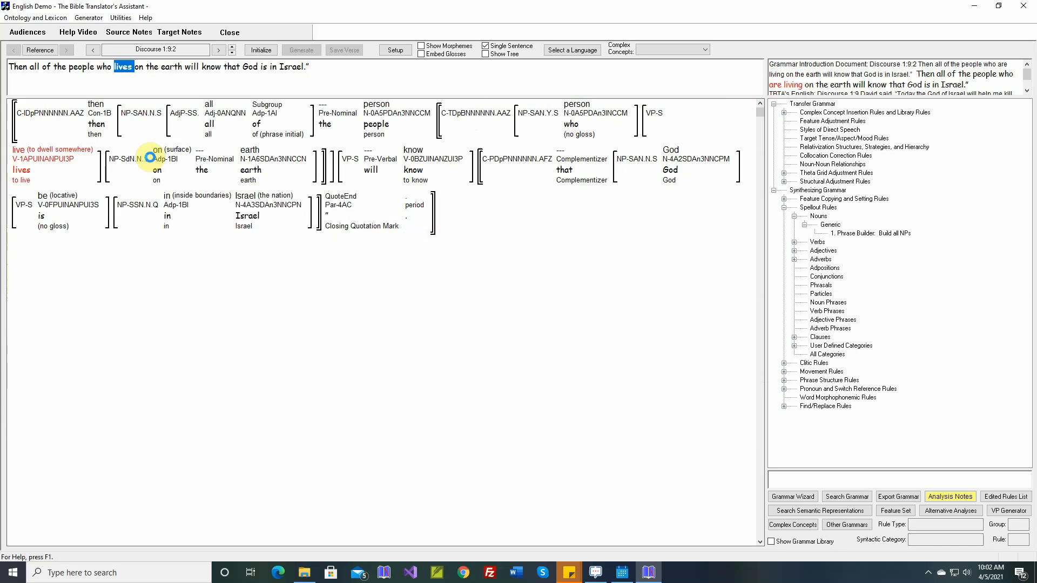
# Open the generic verb spellout rule "Build all VPs" and go to its Salience Bands layer.
pyautogui.rightClick(28, 172)
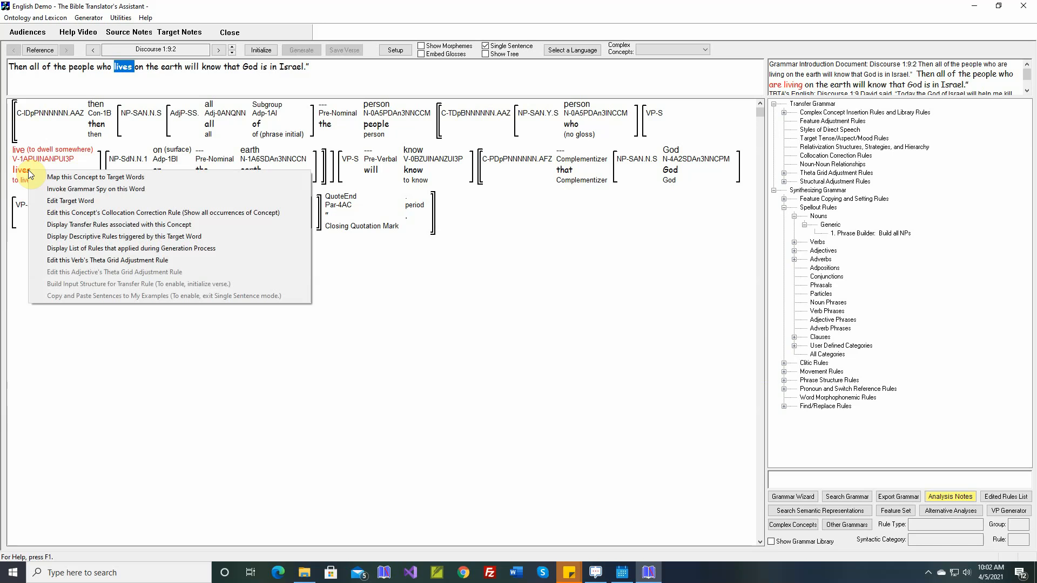
pyautogui.click(795, 243)
pyautogui.click(805, 251)
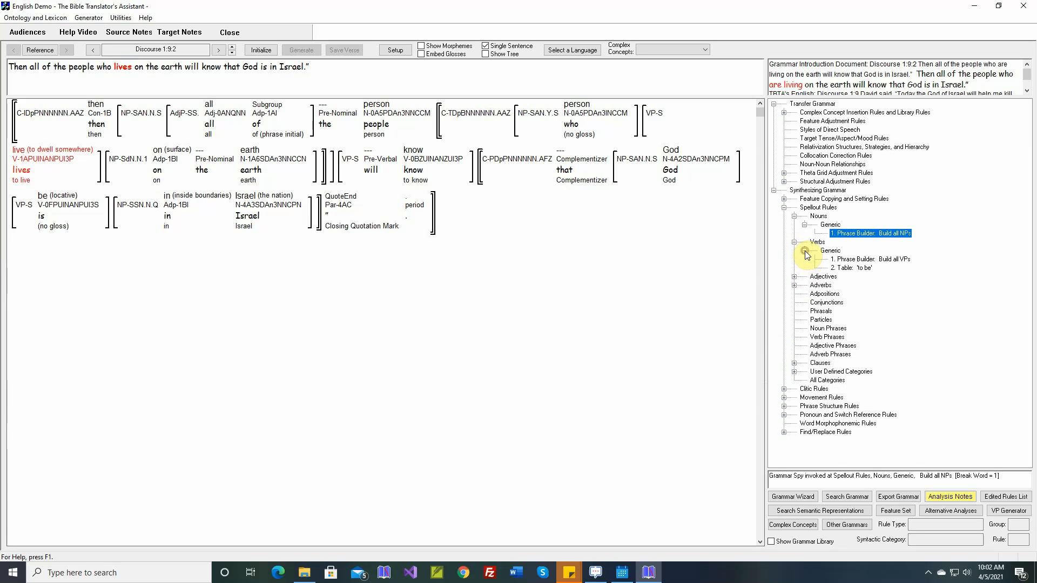
pyautogui.doubleClick(859, 259)
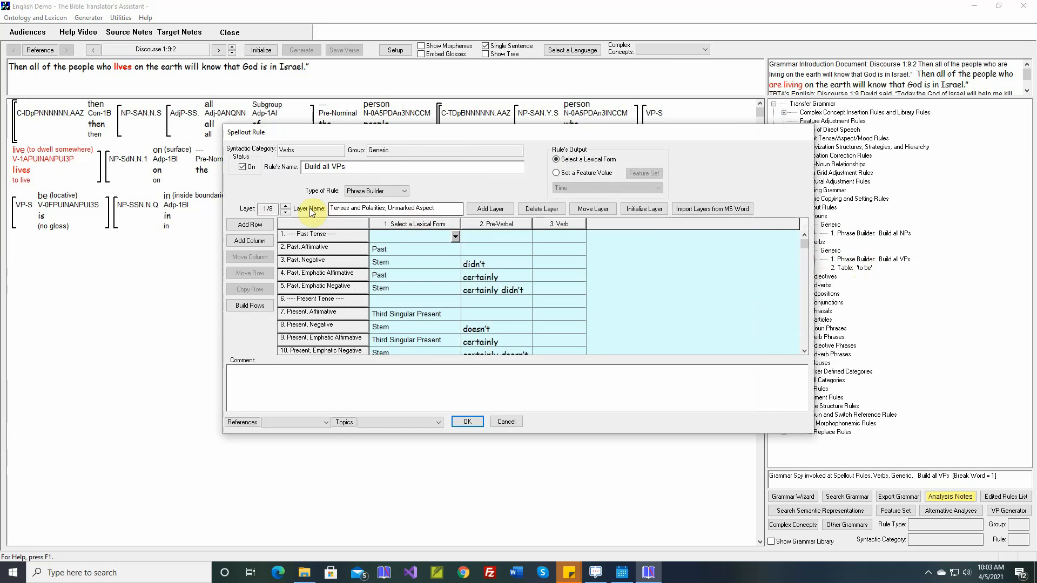
pyautogui.click(286, 209)
pyautogui.click(286, 213)
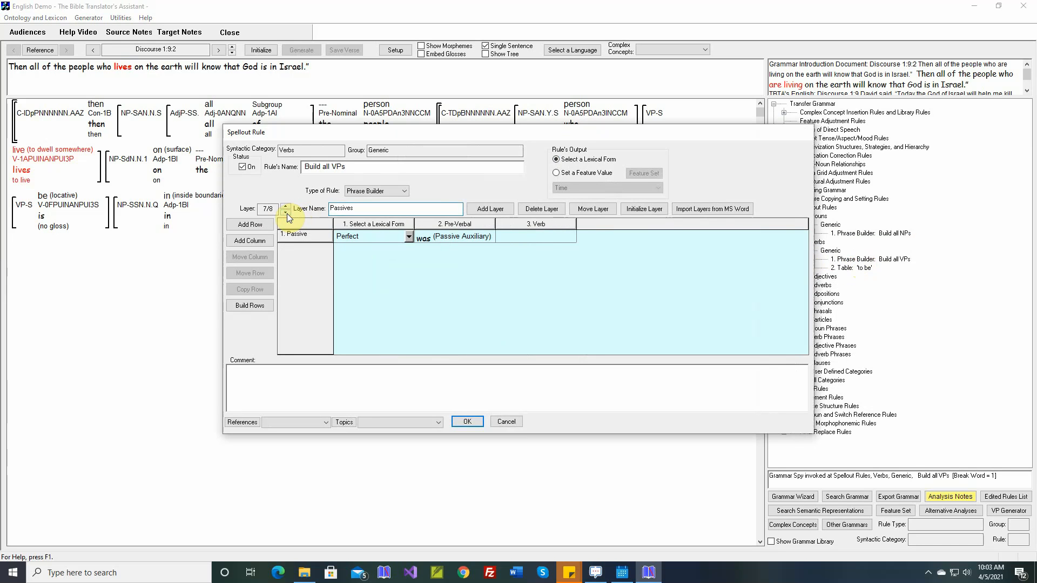
pyautogui.click(287, 214)
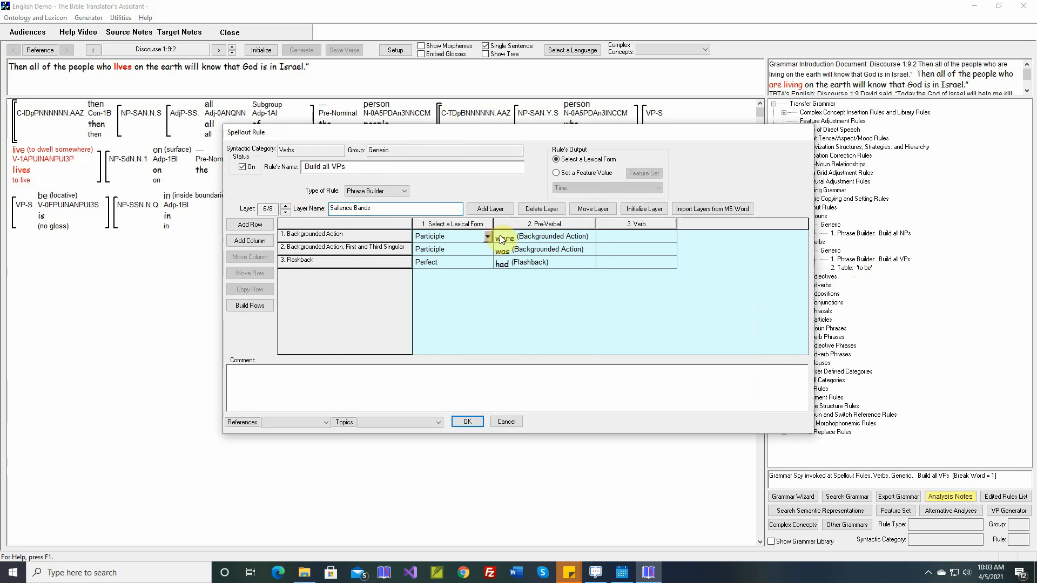
# Review the structure of the first Salience Bands row and rename the row "Backgrounded Action, Past Tense".
pyautogui.doubleClick(375, 237)
pyautogui.click(601, 301)
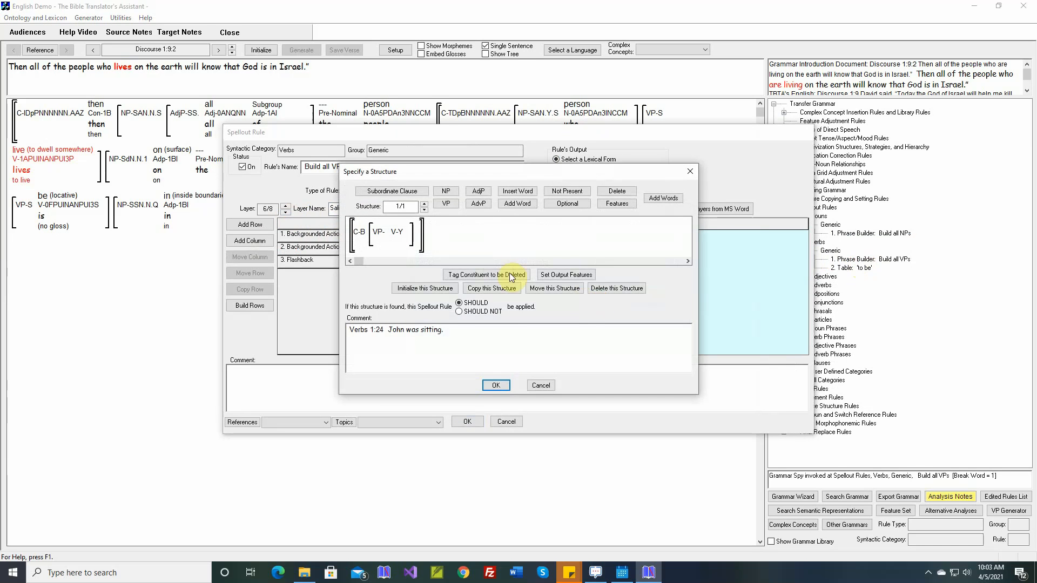
pyautogui.click(494, 386)
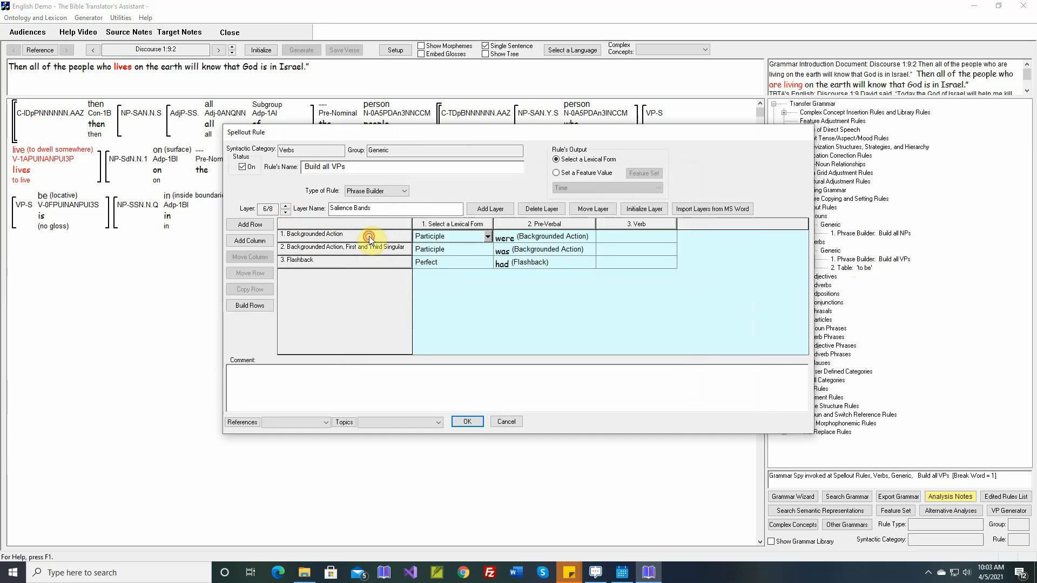
pyautogui.doubleClick(368, 235)
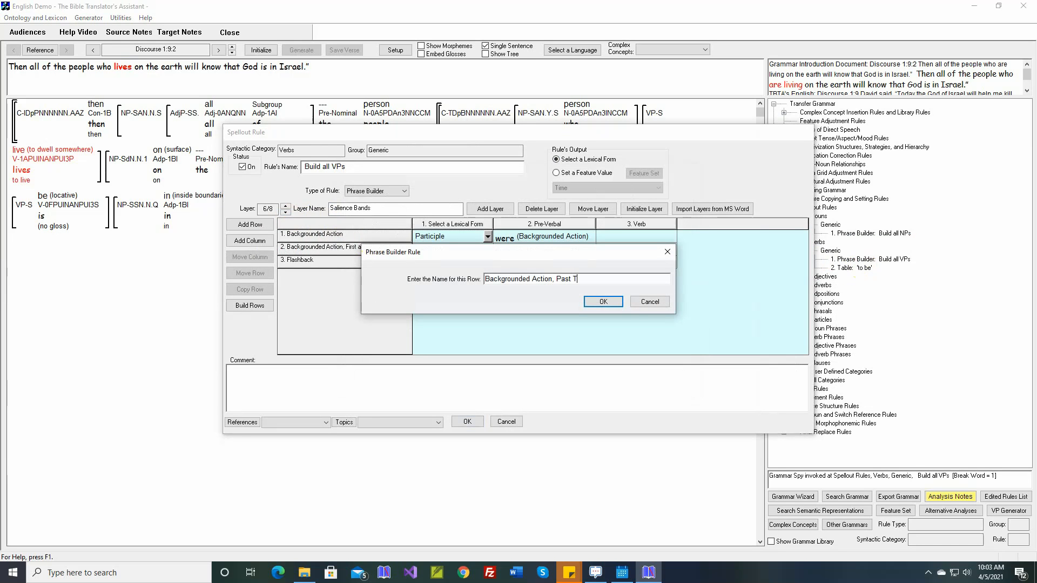
pyautogui.press('Return')
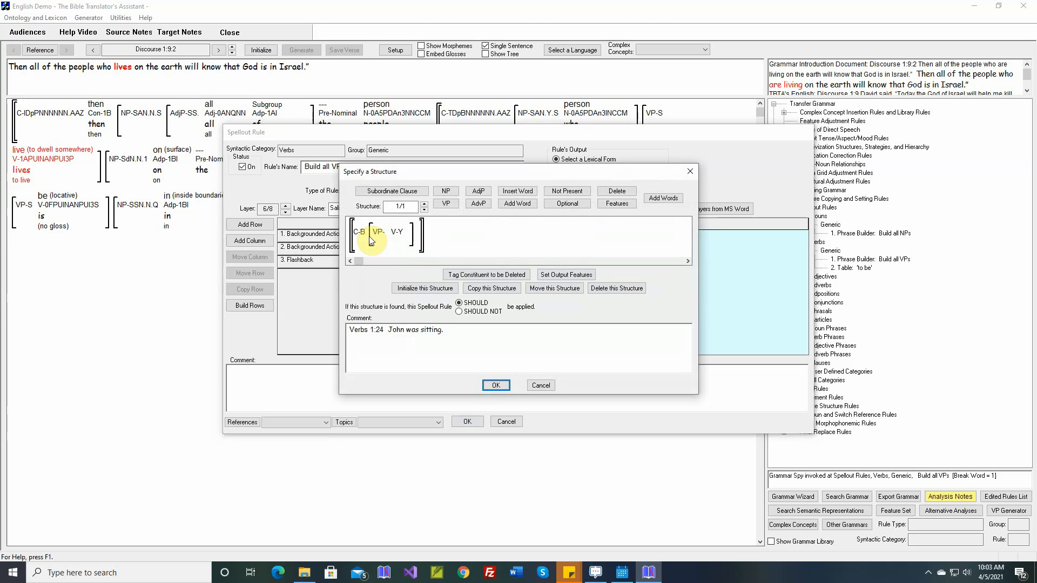
pyautogui.click(494, 385)
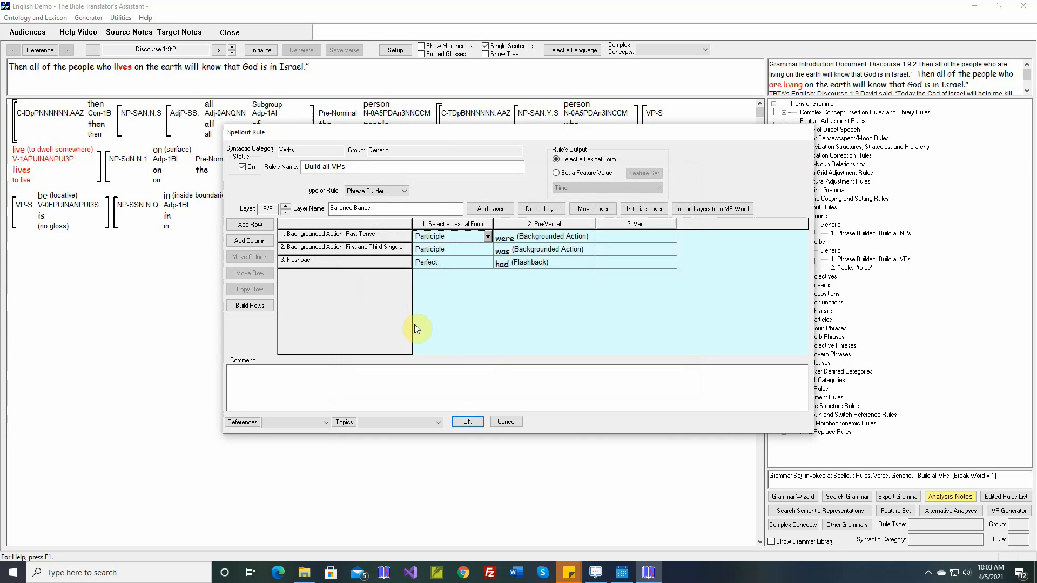
# Check the second row's structure, rename the row "Backgrounded Action, First and Third Singular, Past Tense", and widen the row-name column to fit.
pyautogui.doubleClick(398, 250)
pyautogui.click(604, 301)
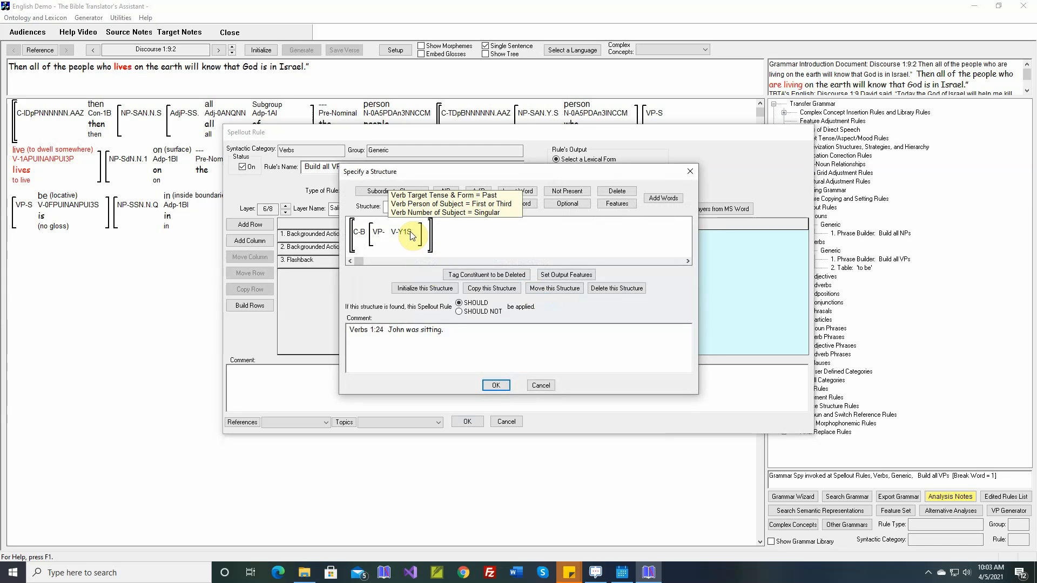
pyautogui.click(496, 386)
pyautogui.doubleClick(384, 249)
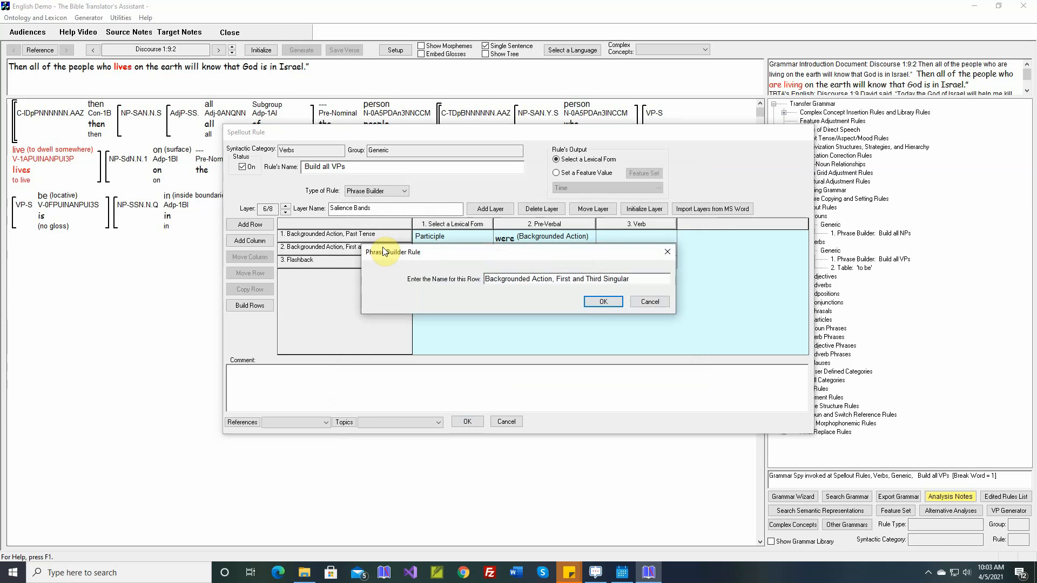
pyautogui.write(', Past Tense')
pyautogui.press('Return')
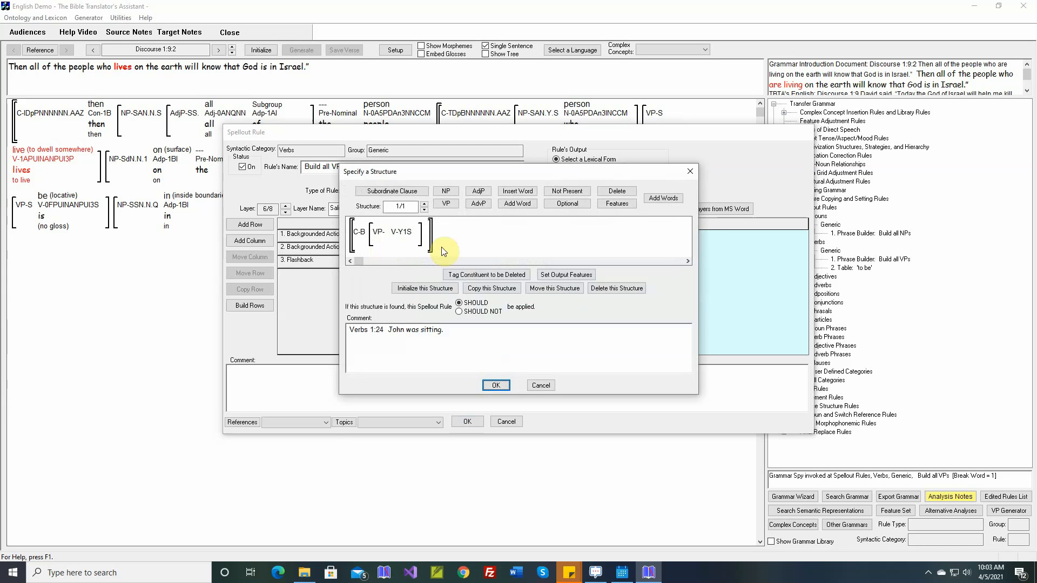
pyautogui.click(495, 384)
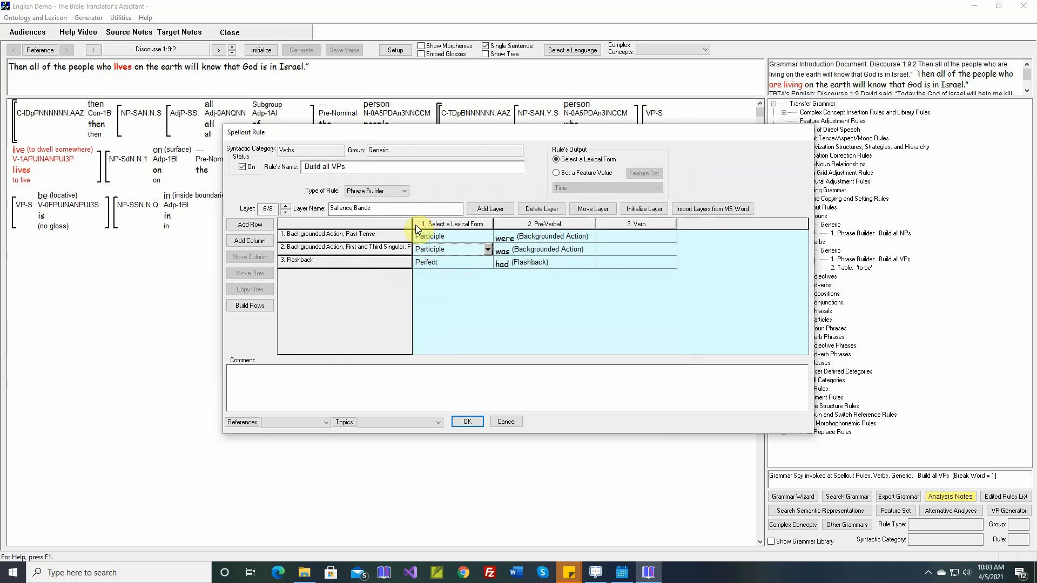
pyautogui.moveTo(433, 224); pyautogui.dragTo(456, 224)
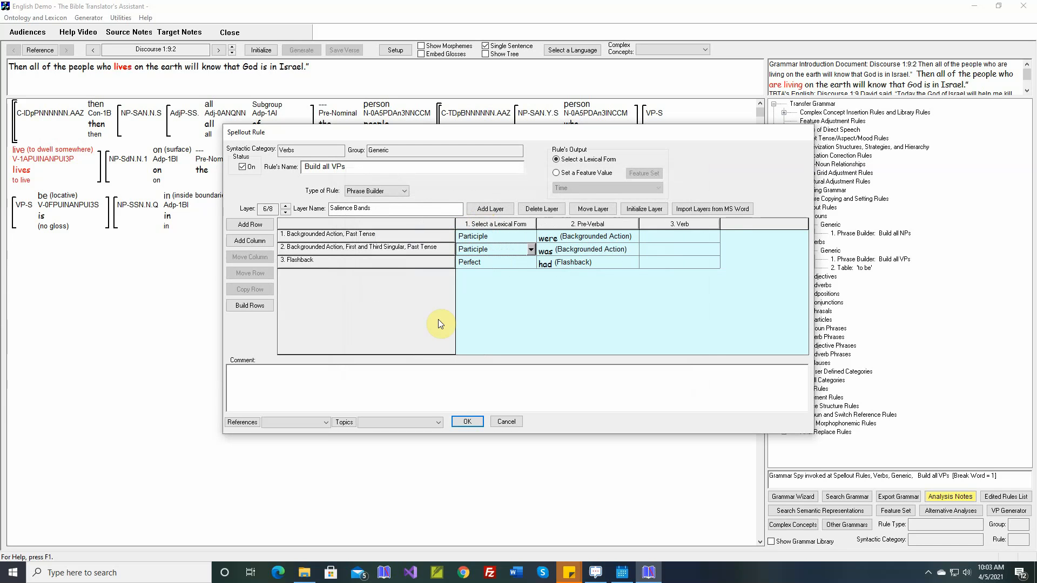
# Check the features of the verb "live" and add a row named "Backgrounded Action, Present Tense" to the Salience Bands layer.
pyautogui.moveTo(44, 160)
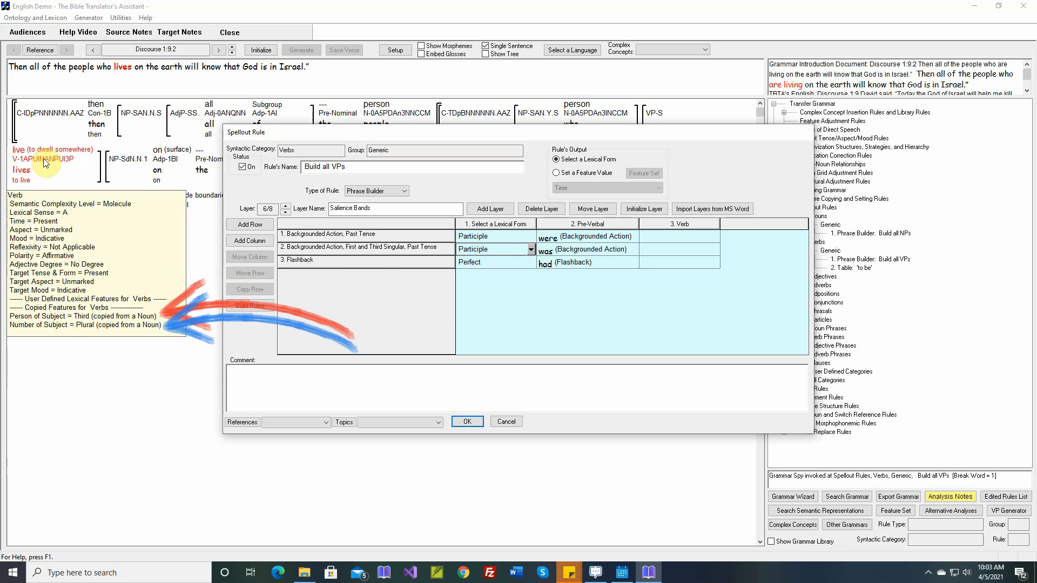
pyautogui.click(250, 225)
pyautogui.write('Backgrounded Actio')
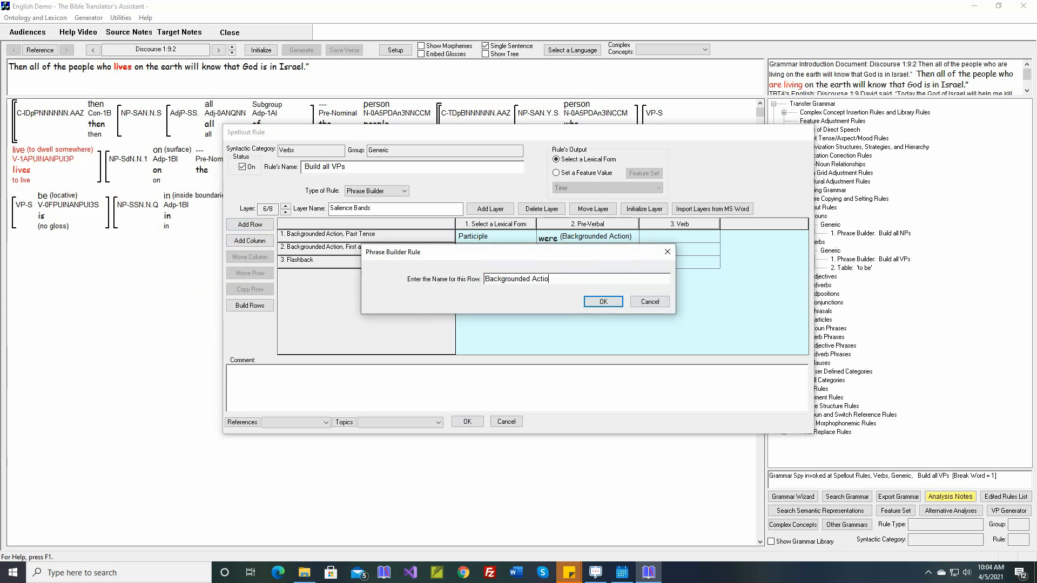
pyautogui.write('n, Present Tense')
pyautogui.press('Return')
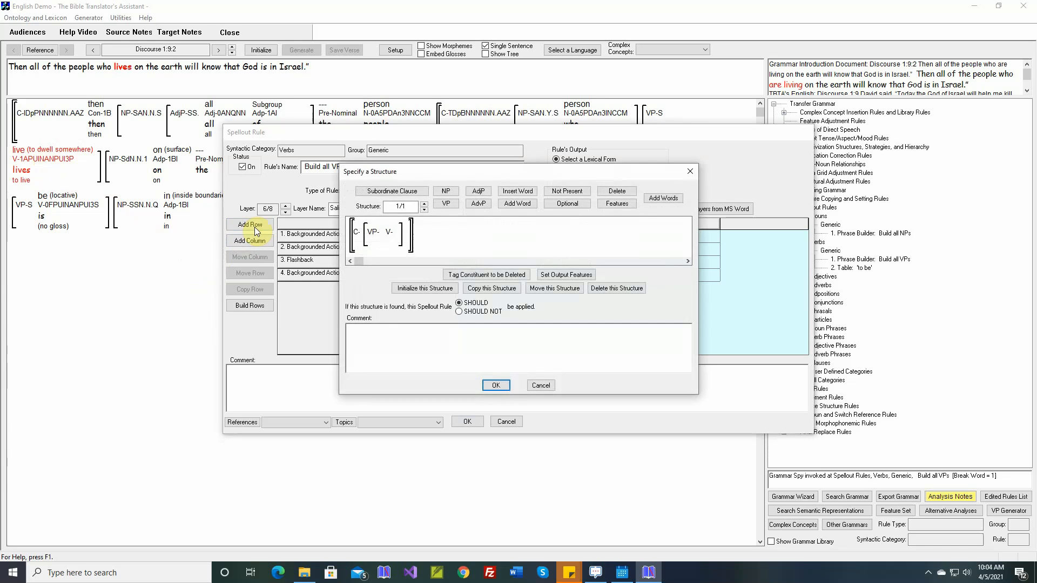
# In the new row's structure, set the clause's Salience Band to Backgrounded Actions and the verb's Target Tense & Form to Present.
pyautogui.click(614, 204)
pyautogui.click(357, 232)
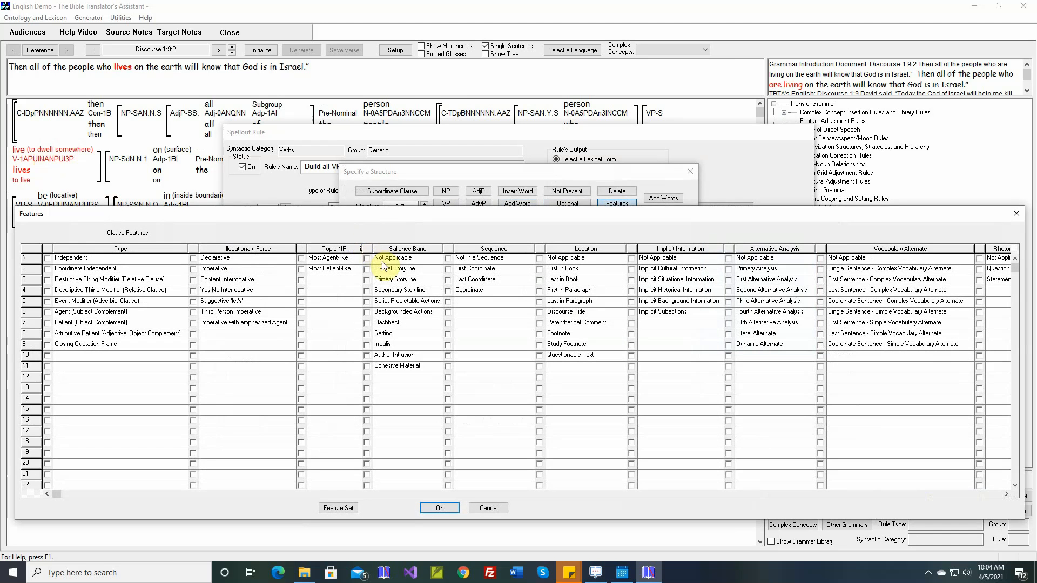
pyautogui.click(367, 312)
pyautogui.click(445, 508)
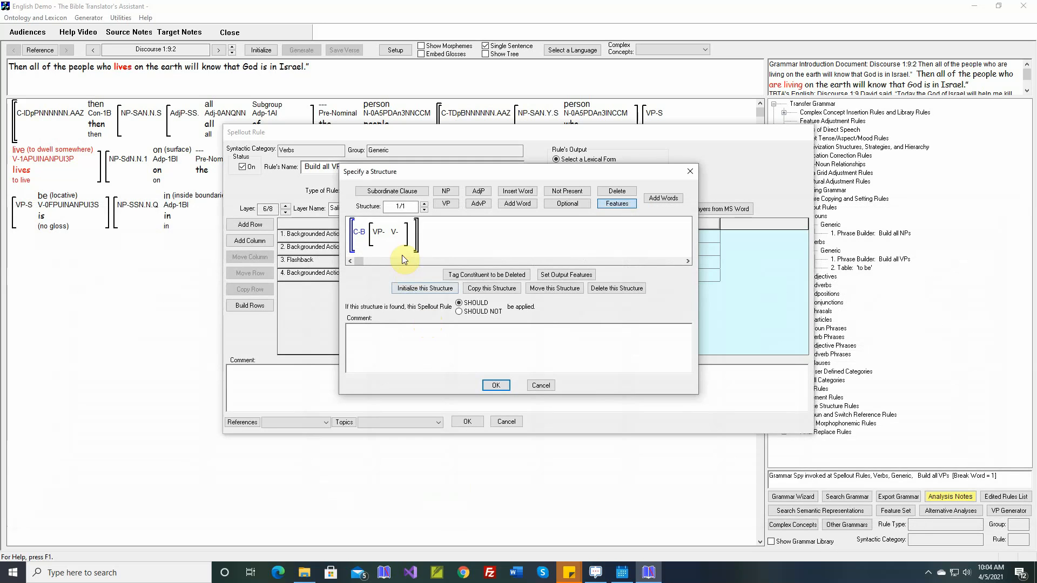
pyautogui.click(396, 232)
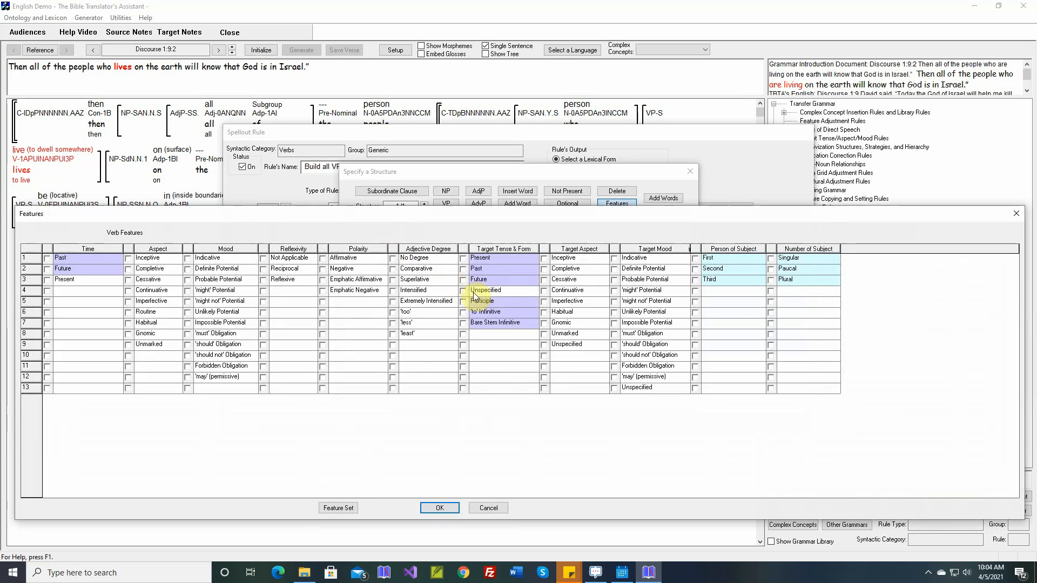
pyautogui.click(464, 258)
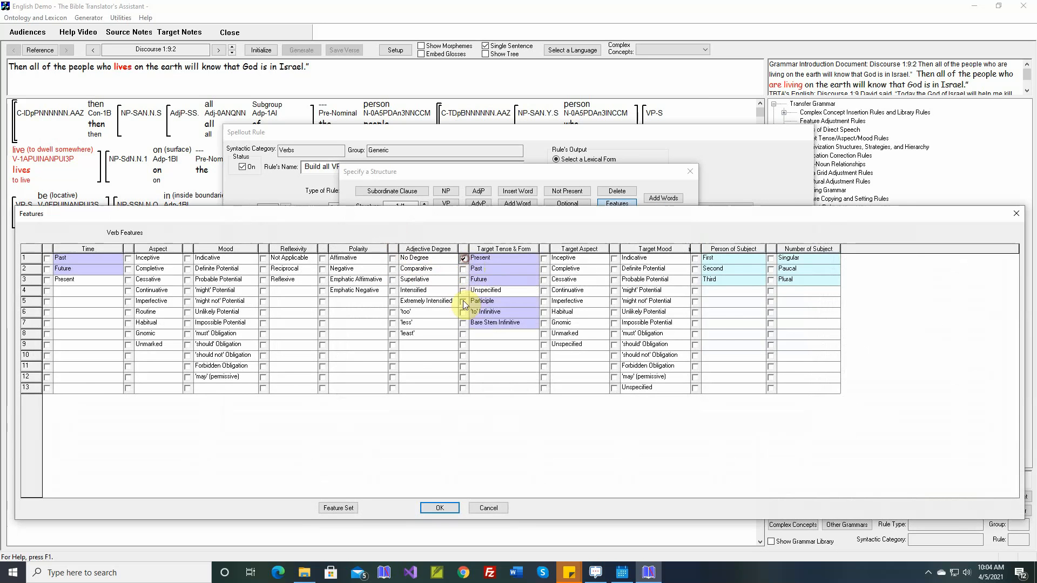
pyautogui.click(442, 508)
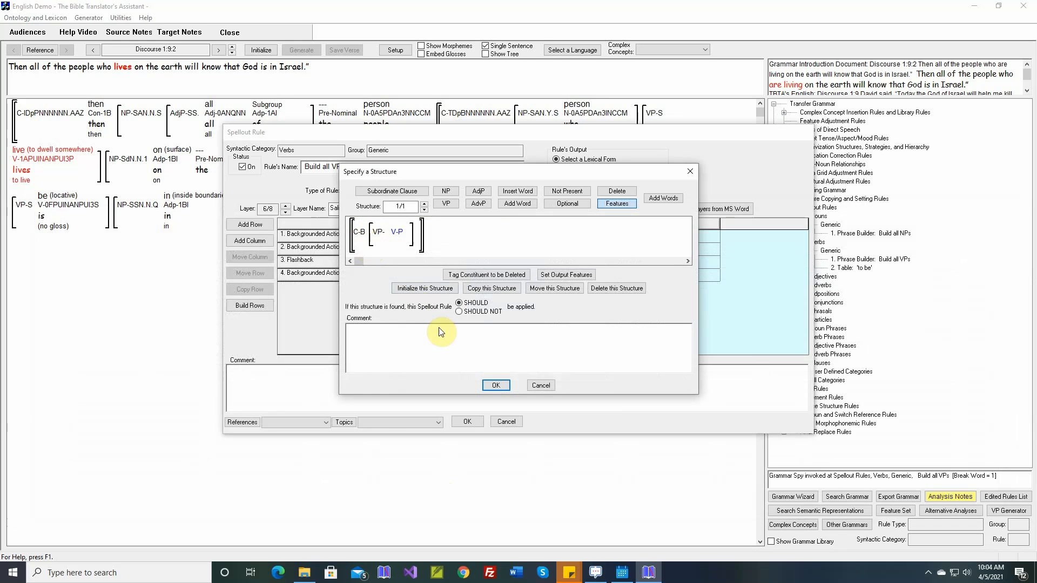
# Insert the comment from the selected Word document into the new row's structure and accept the structure.
pyautogui.rightClick(487, 330)
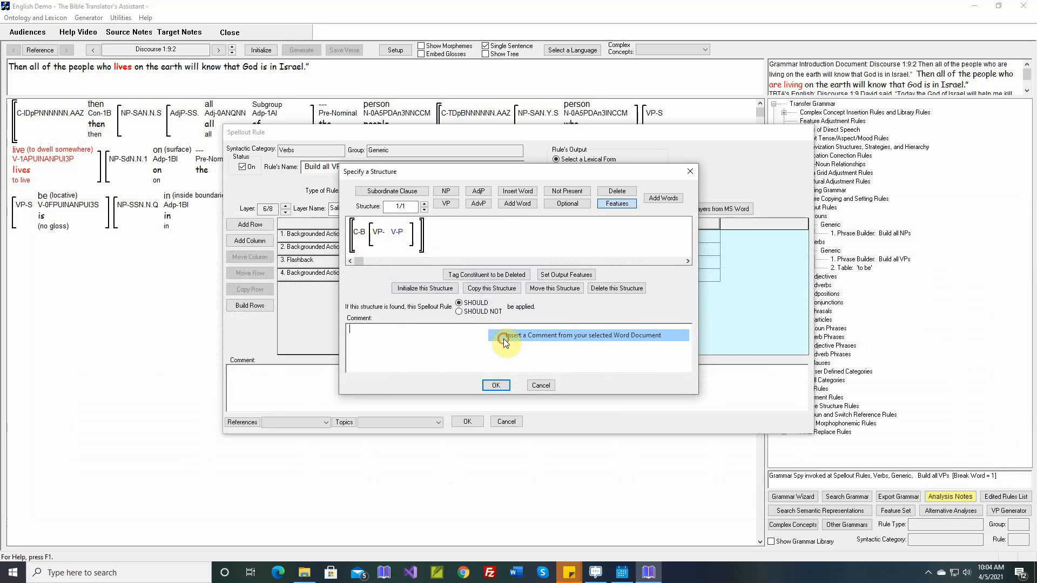
pyautogui.click(540, 335)
pyautogui.click(494, 387)
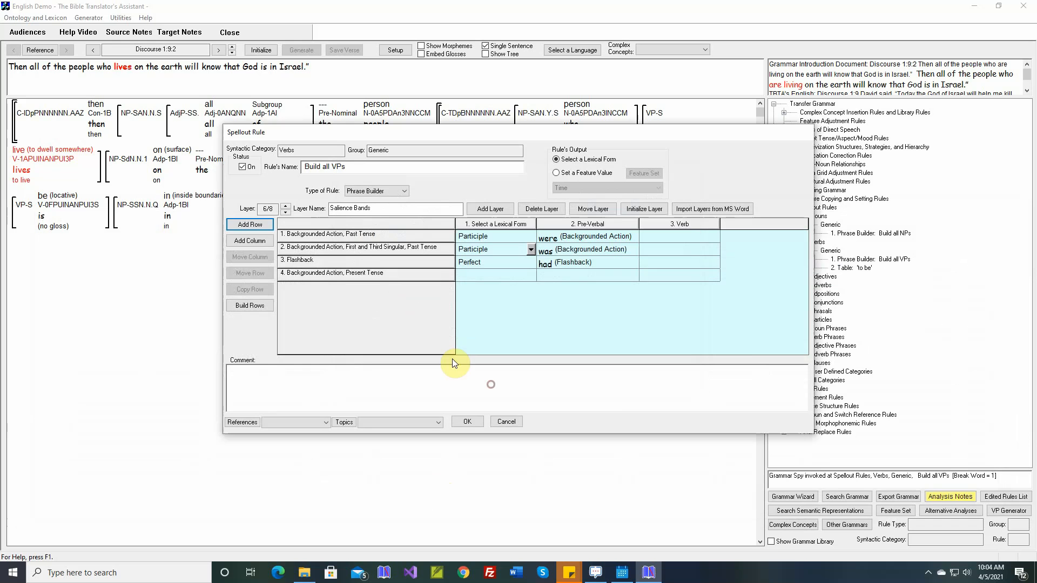
# Check the structure for the whole layer and move the "Backgrounded Action, Present Tense" row above the Flashback row.
pyautogui.click(368, 224)
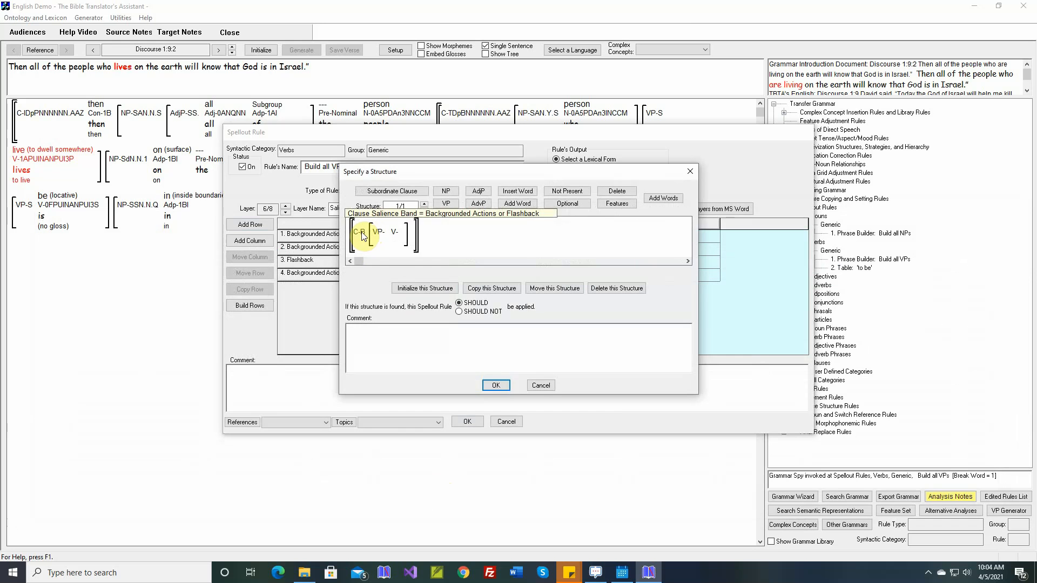
pyautogui.click(541, 386)
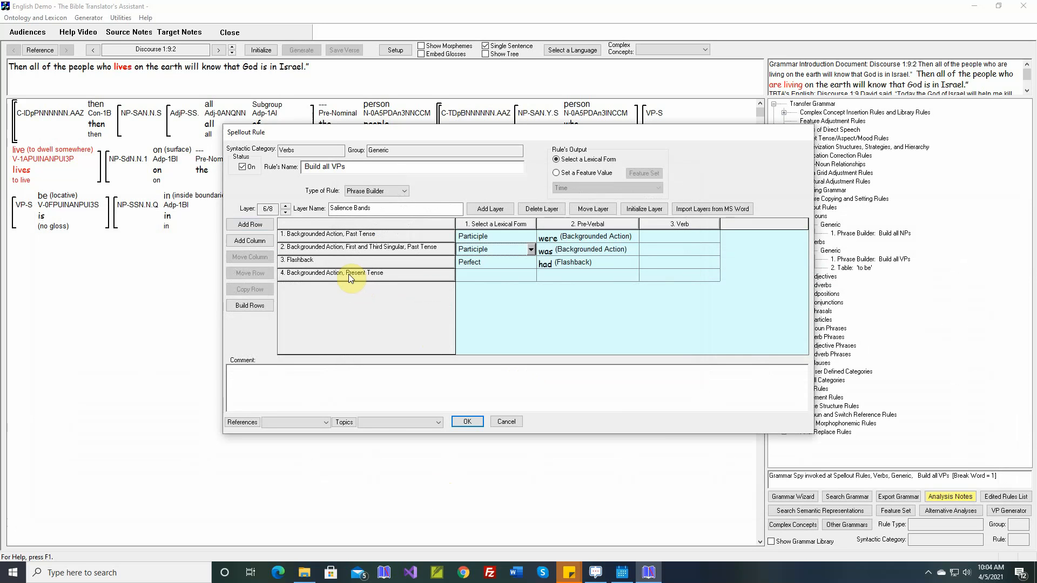
pyautogui.click(319, 274)
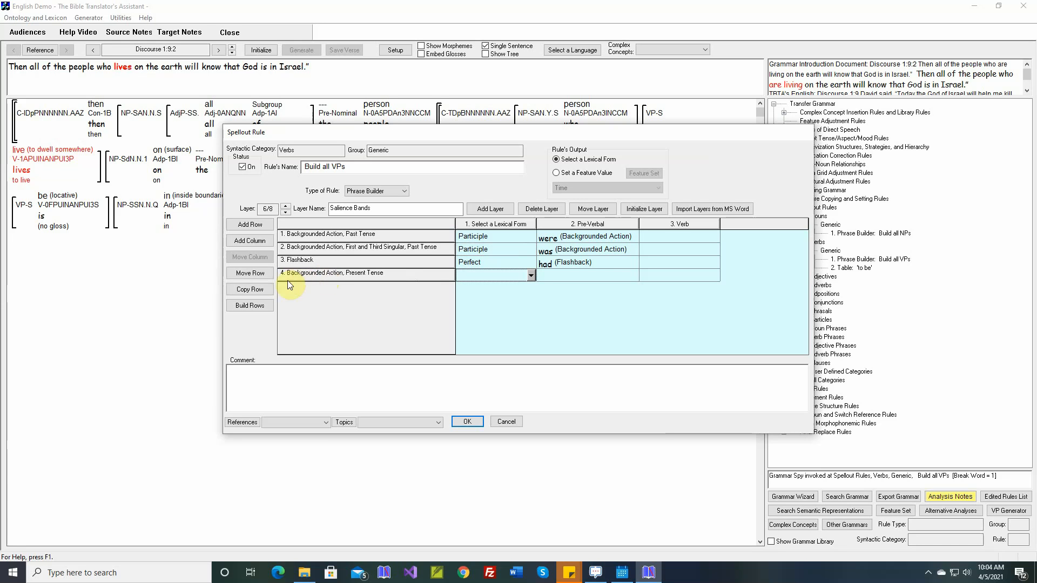
pyautogui.click(251, 273)
pyautogui.click(553, 309)
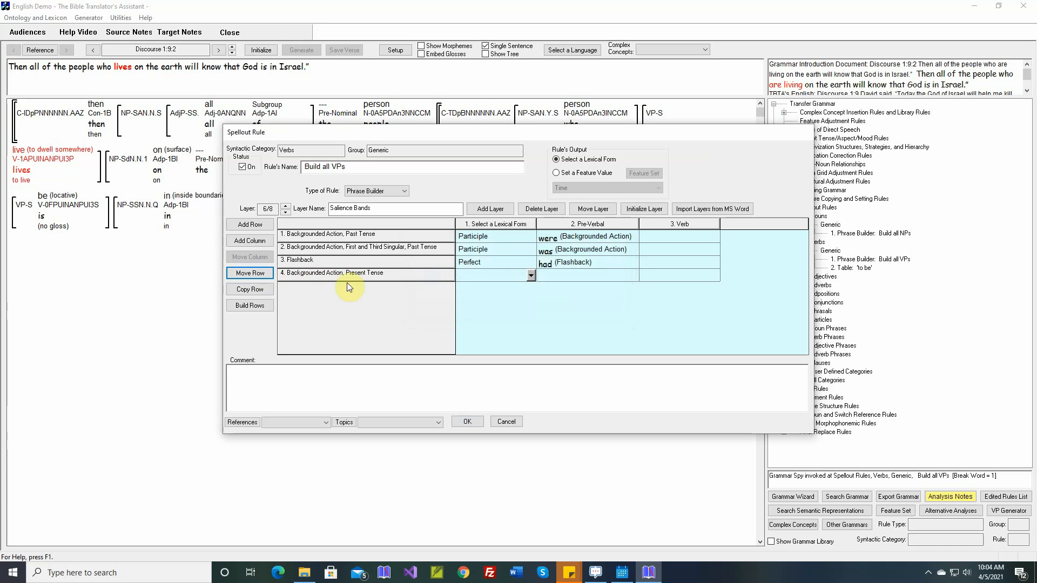
pyautogui.click(319, 262)
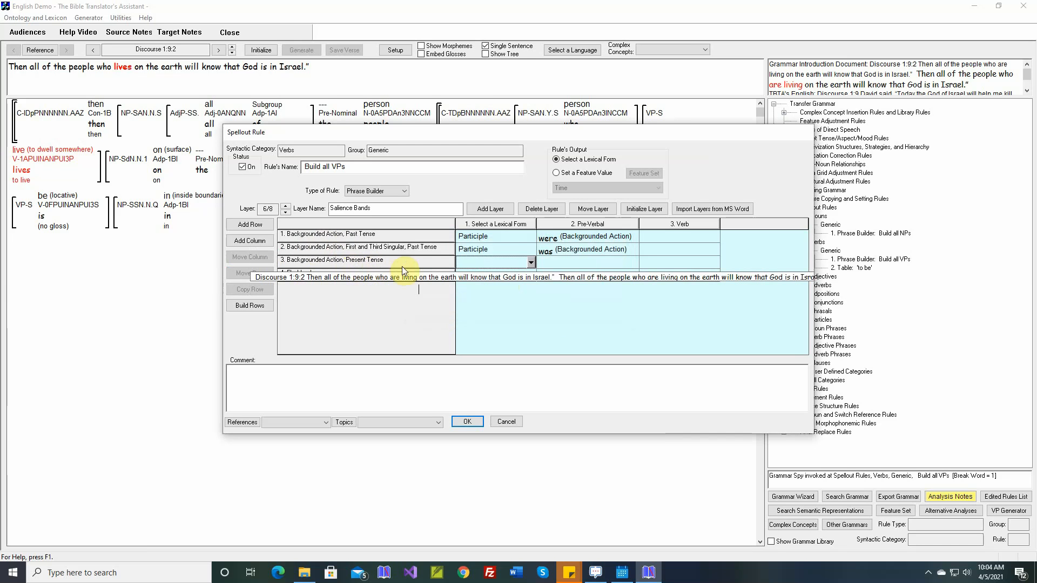
# Give the present tense row the Participle form and the pre-verbal morpheme "are" glossed "Backgrounded Action, Present Tense", and widen the Pre-Verbal column.
pyautogui.click(531, 263)
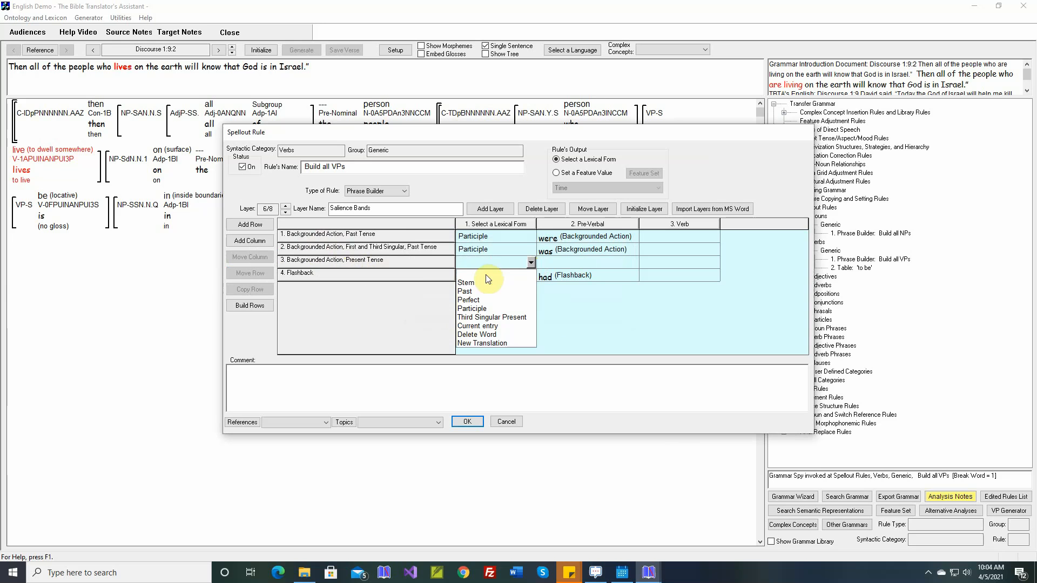
pyautogui.click(476, 309)
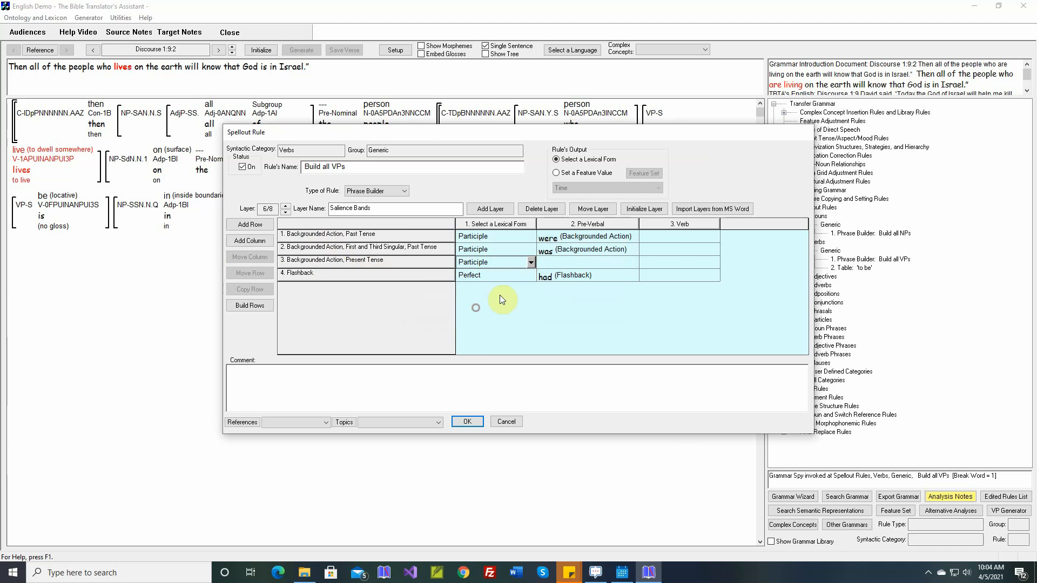
pyautogui.doubleClick(555, 264)
pyautogui.write('are')
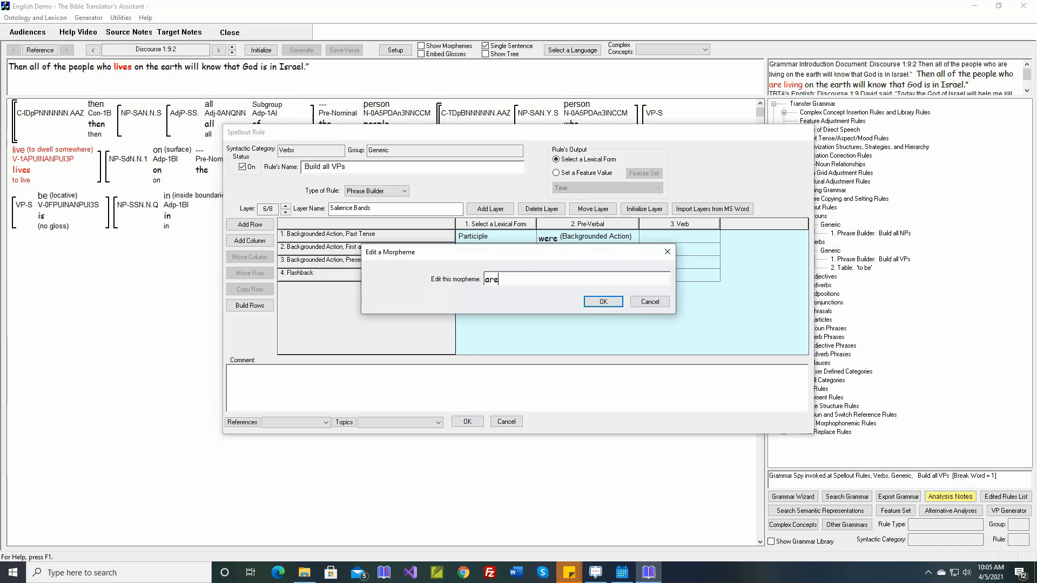
pyautogui.press('Return')
pyautogui.write('Backgrounded Action,')
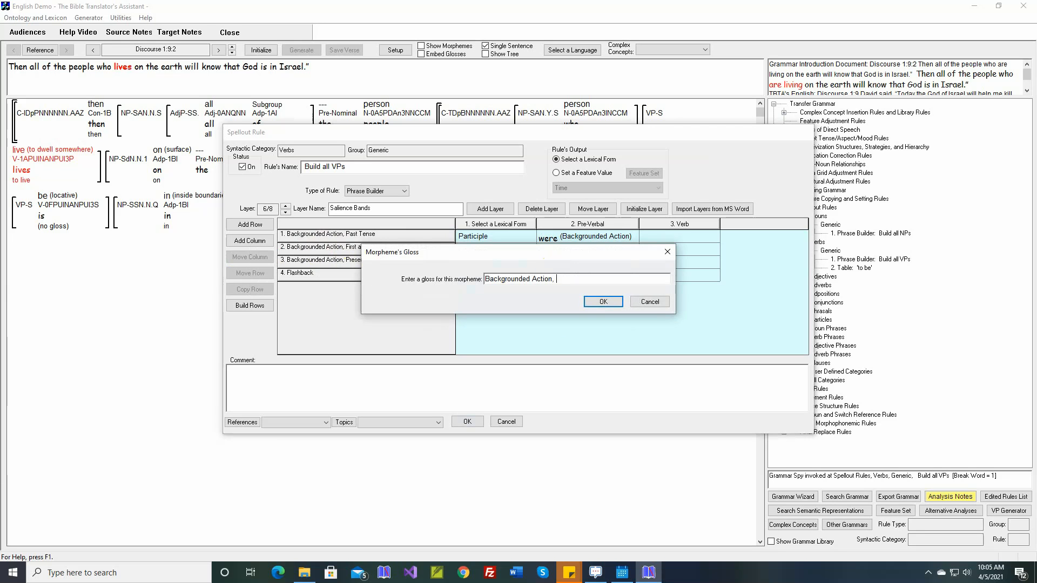
pyautogui.write(' Present Tense')
pyautogui.press('Return')
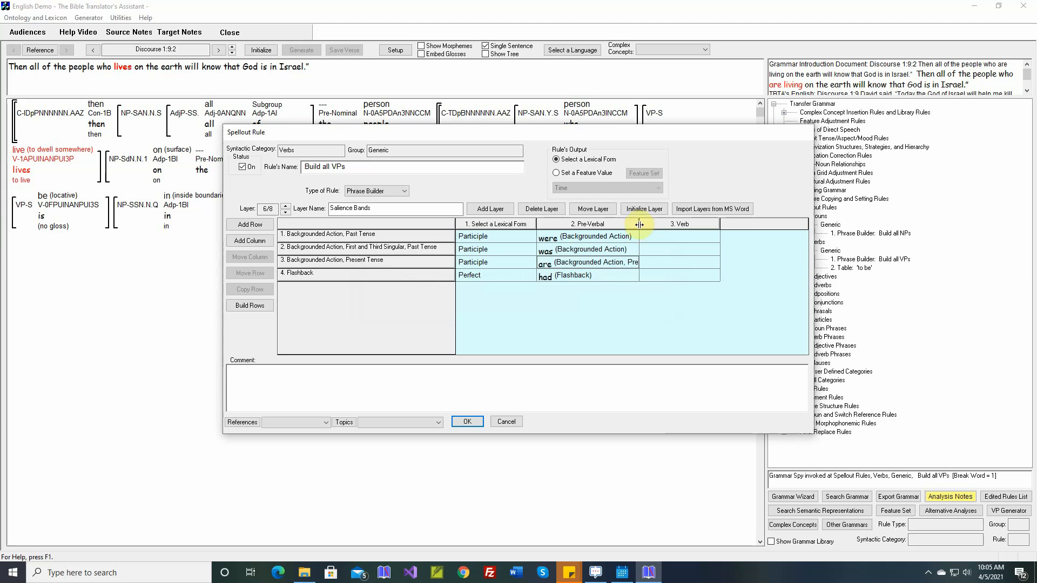
pyautogui.moveTo(640, 224); pyautogui.dragTo(680, 224)
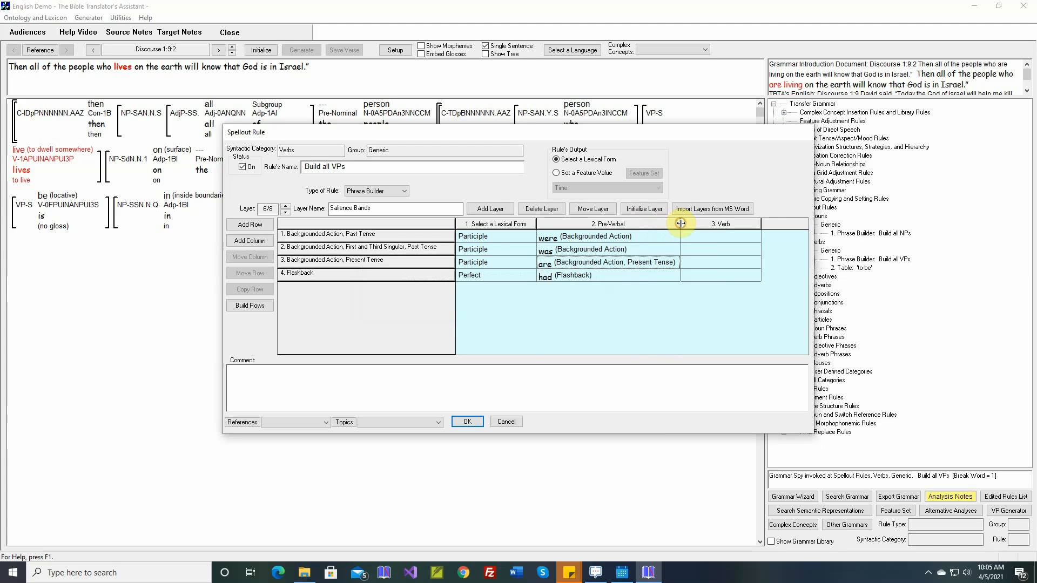
# Change the gloss of the pre-verbal morpheme "were" to "Backgrounded Action, Past Tense".
pyautogui.doubleClick(598, 237)
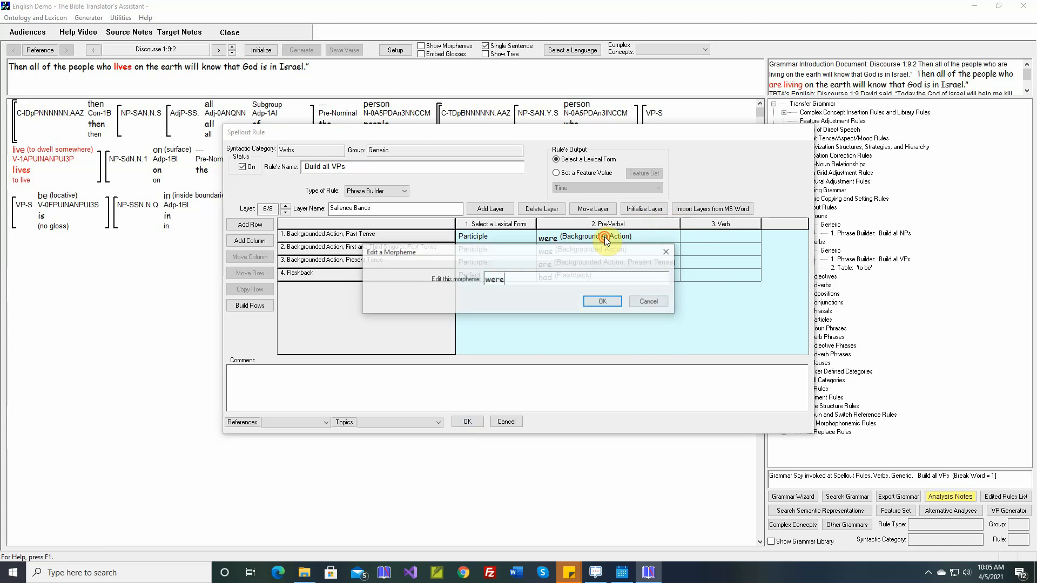
pyautogui.click(597, 302)
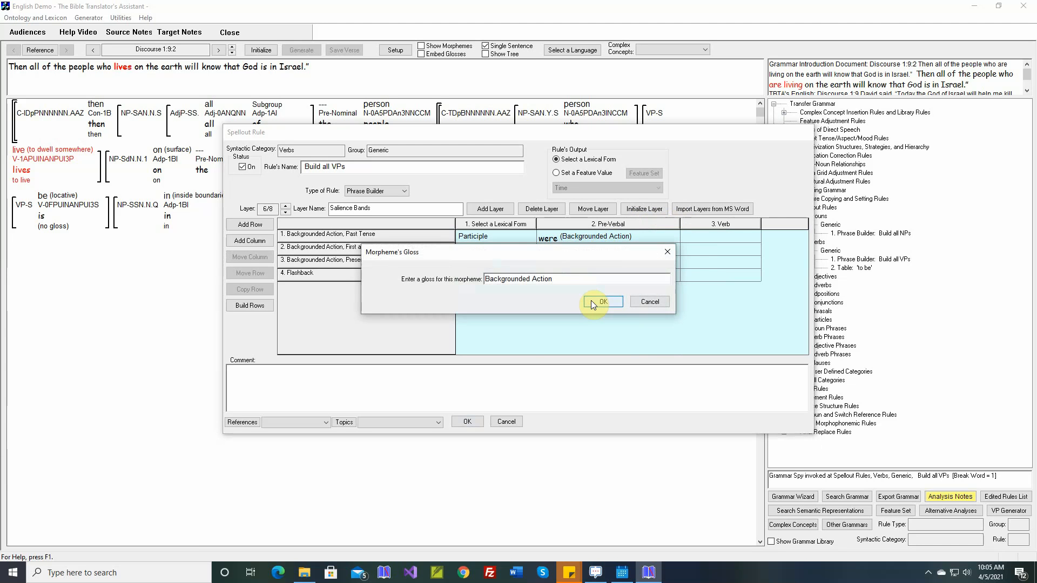
pyautogui.write(', p')
pyautogui.click(591, 301)
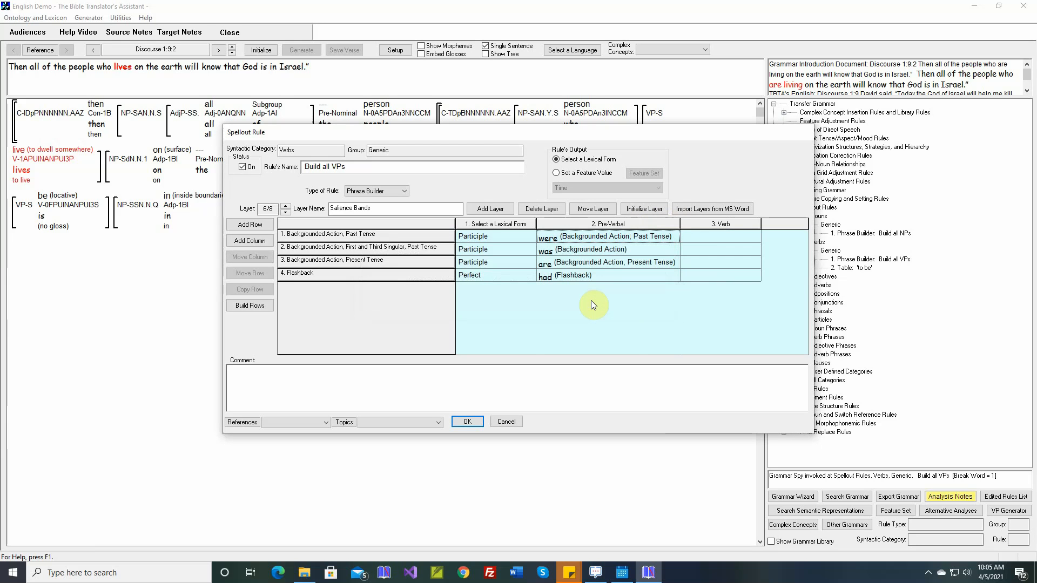
# Change the gloss of the pre-verbal morpheme "was" to "Backgrounded Action, Past Tense" and accept the spellout rule.
pyautogui.doubleClick(604, 251)
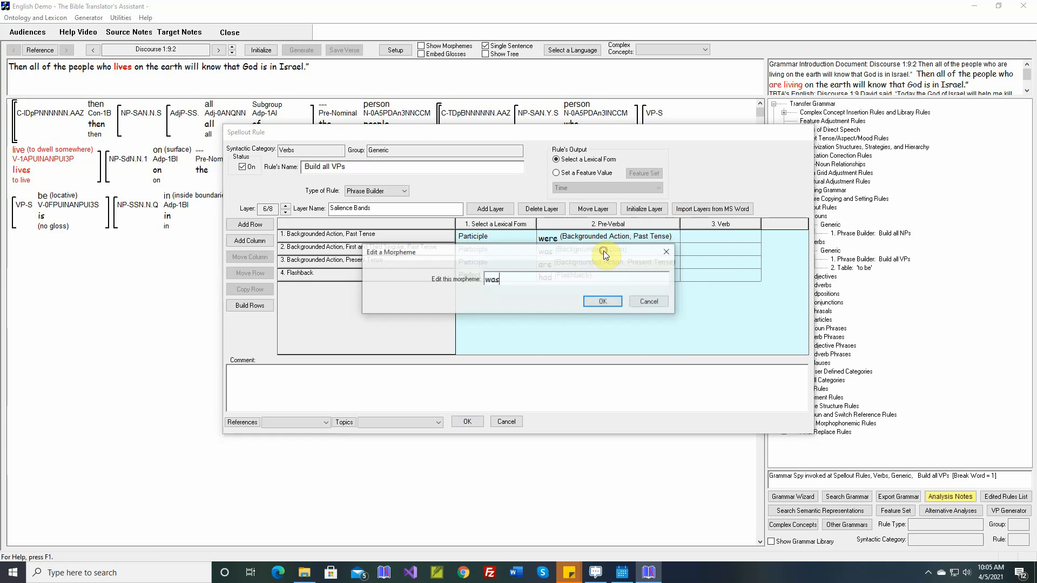
pyautogui.press('Return')
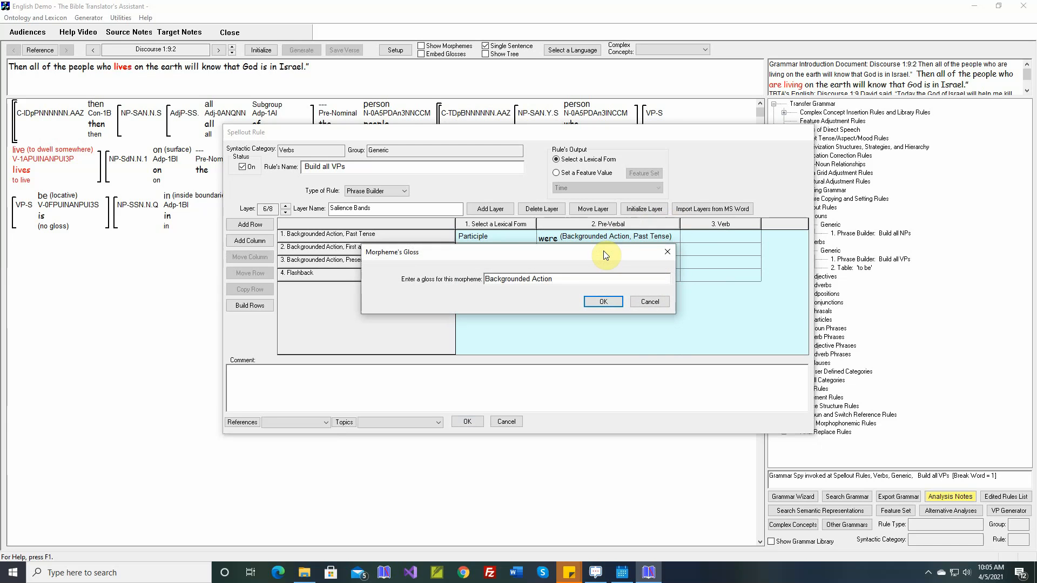
pyautogui.write(', Past Tense')
pyautogui.press('Return')
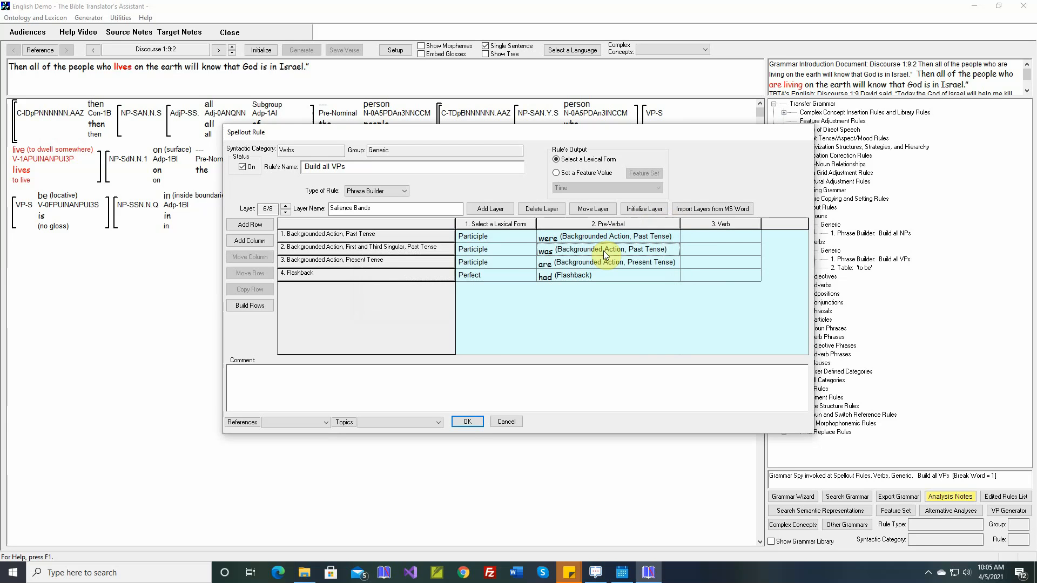
pyautogui.click(467, 422)
# Reinitialize and regenerate Discourse 1:9:2, and generate the text of the following sentence, Discourse 1:9:3.
pyautogui.click(263, 51)
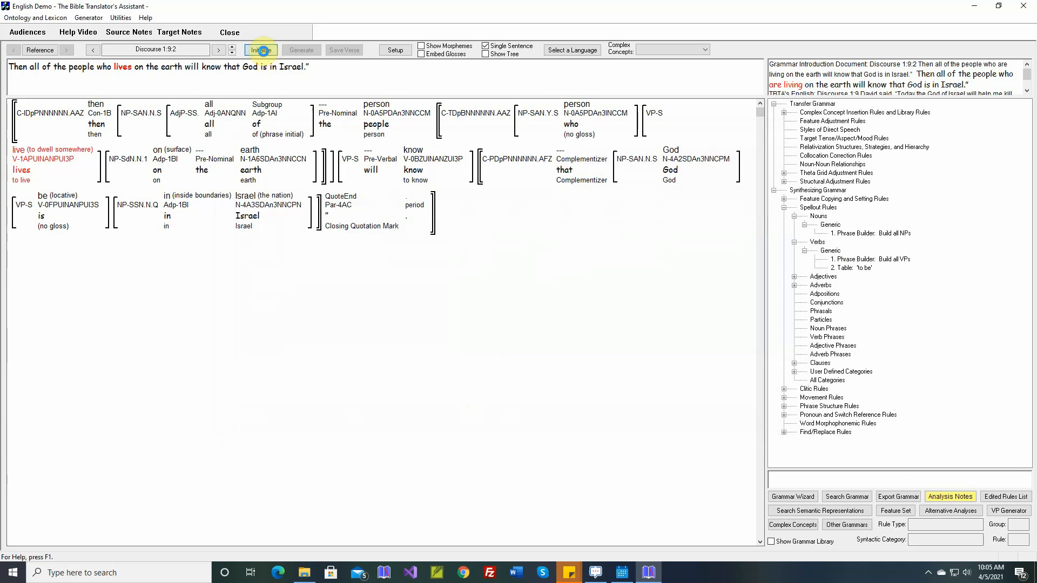
pyautogui.click(298, 51)
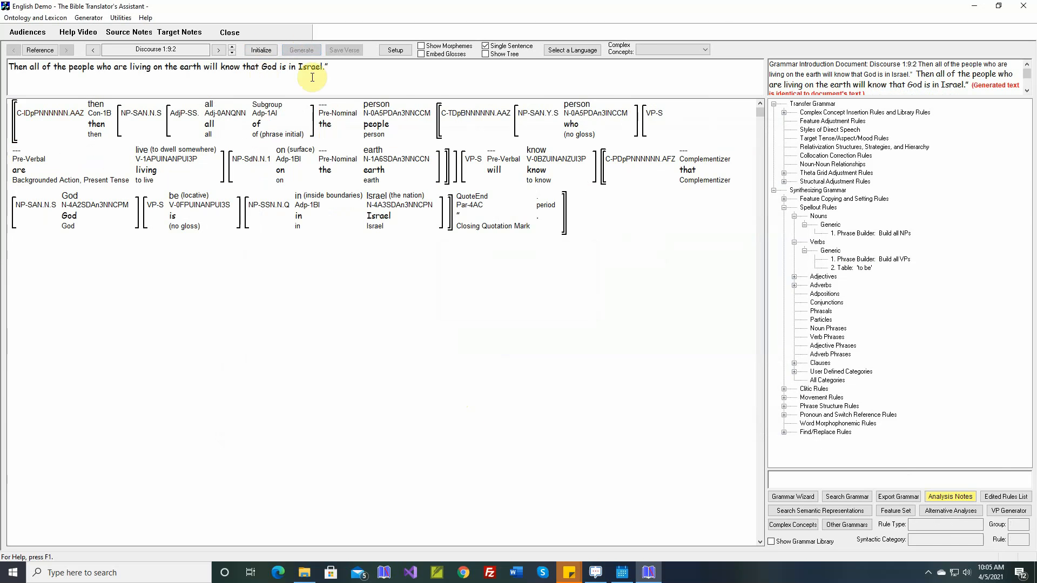
pyautogui.click(233, 48)
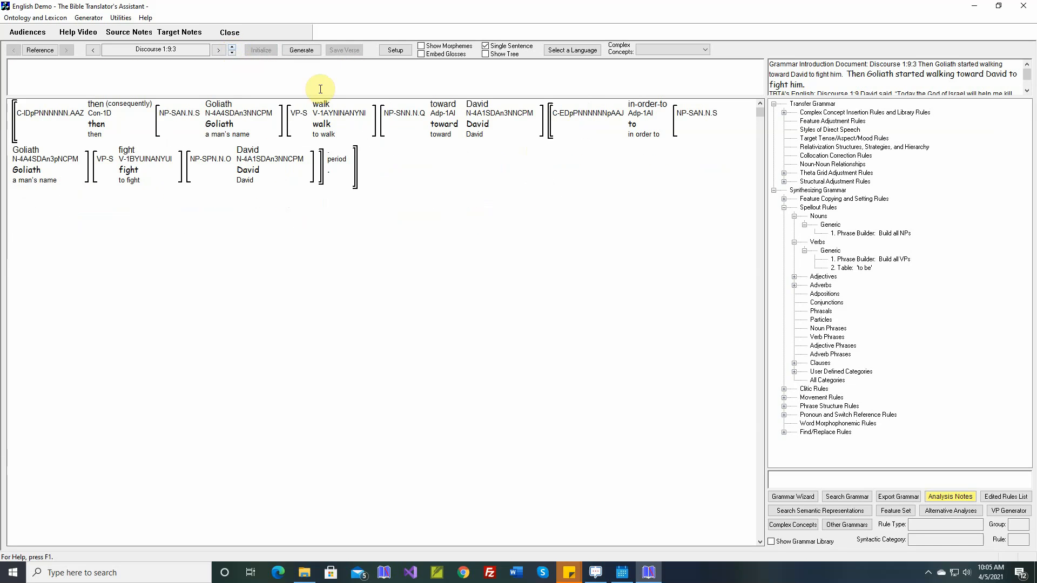
pyautogui.click(306, 50)
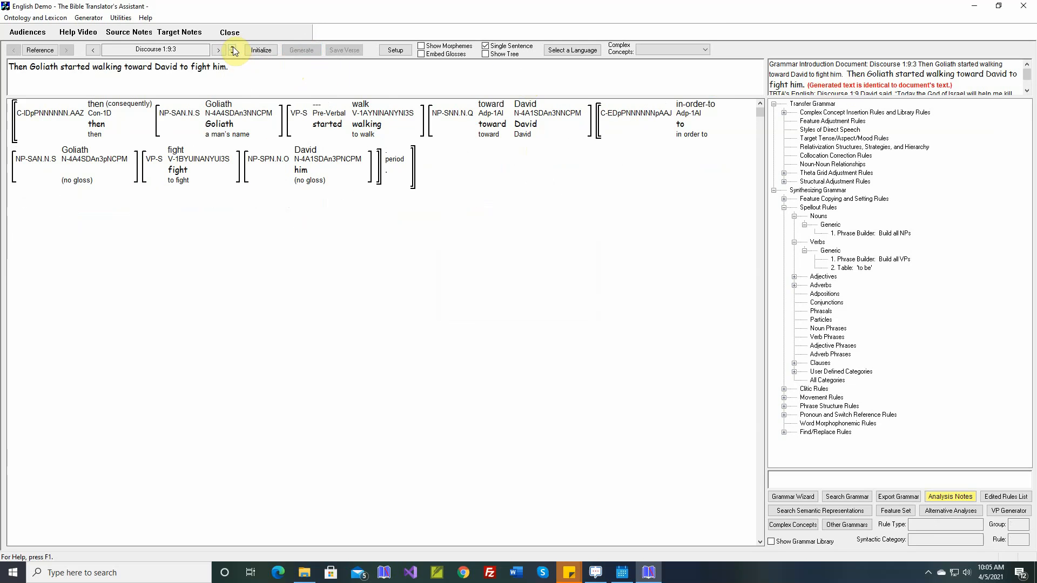
# Generate the whole verse Discourse 1:9 with single-sentence mode off and save the verse.
pyautogui.click(486, 48)
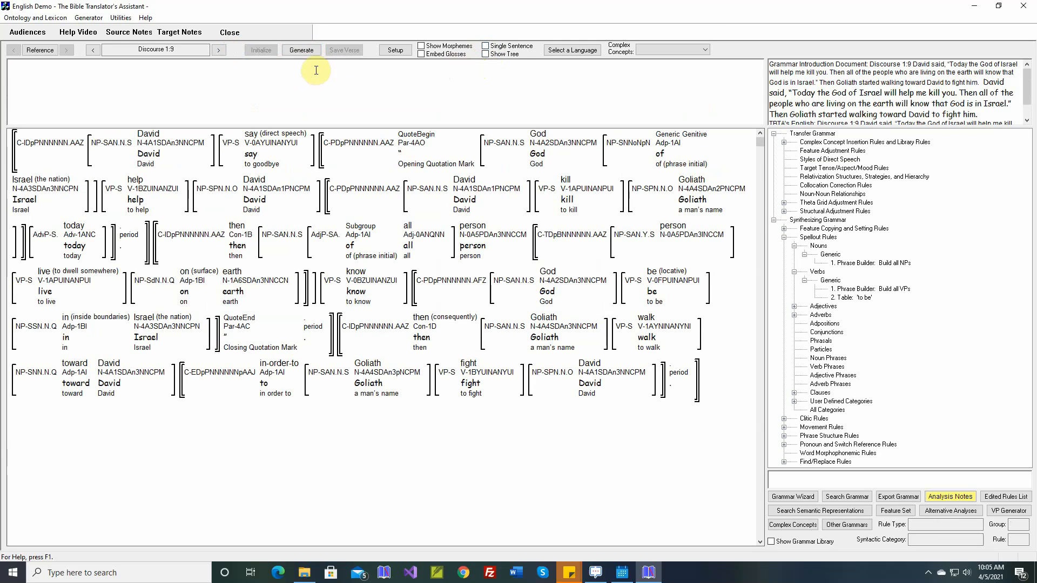
pyautogui.click(305, 52)
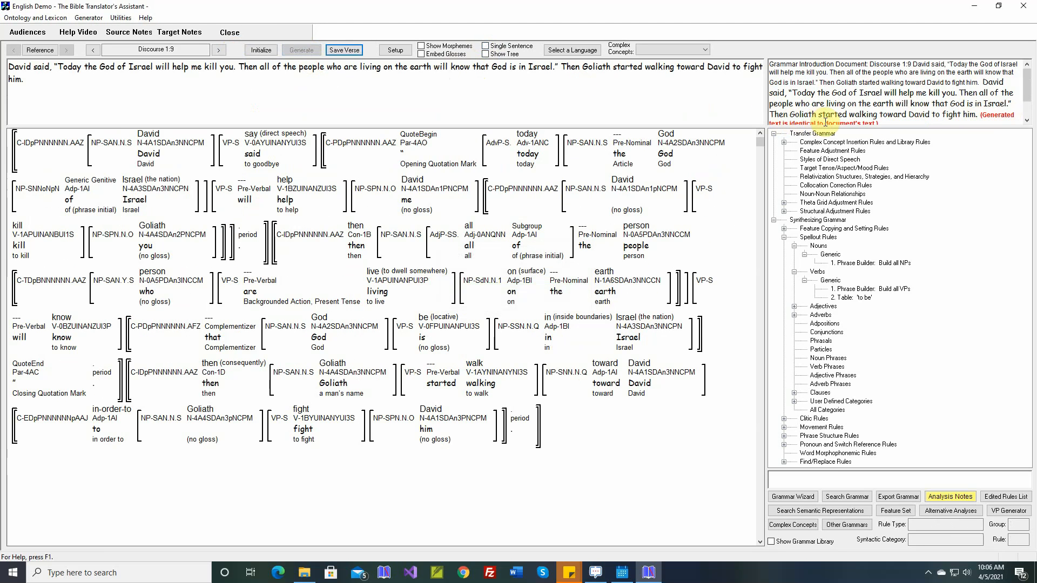
pyautogui.click(348, 53)
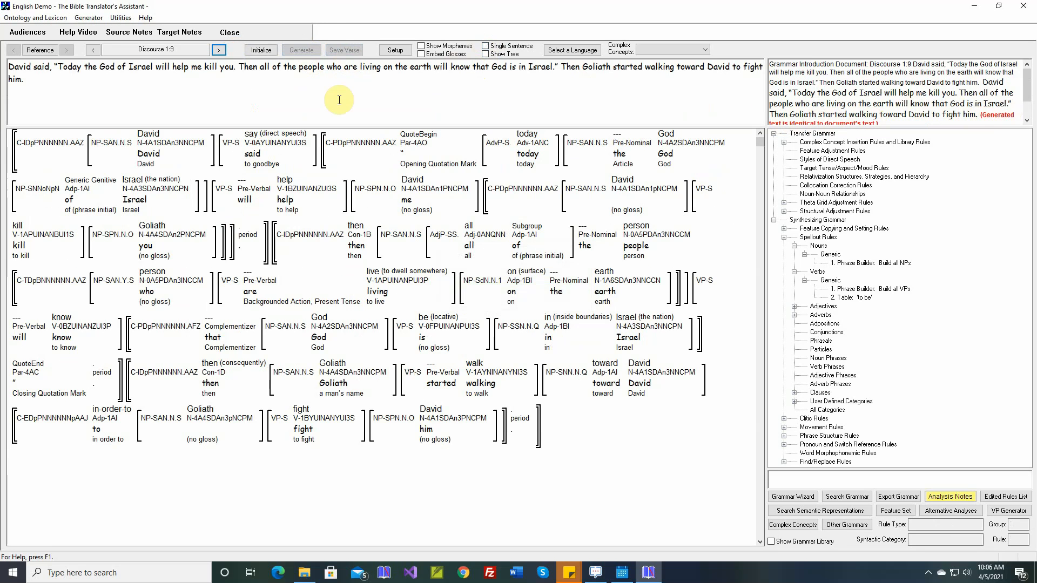